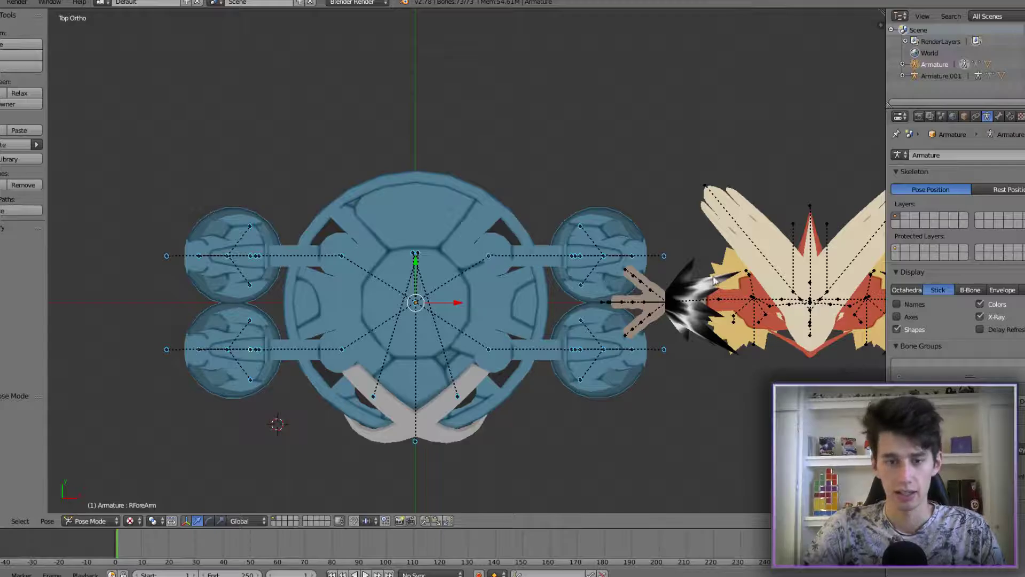
# In the top view, swing Metagross's left thigh bone about 38° and left arm bone about 41° so both limbs splay diagonally outward.
pyautogui.rightClick(486, 255)
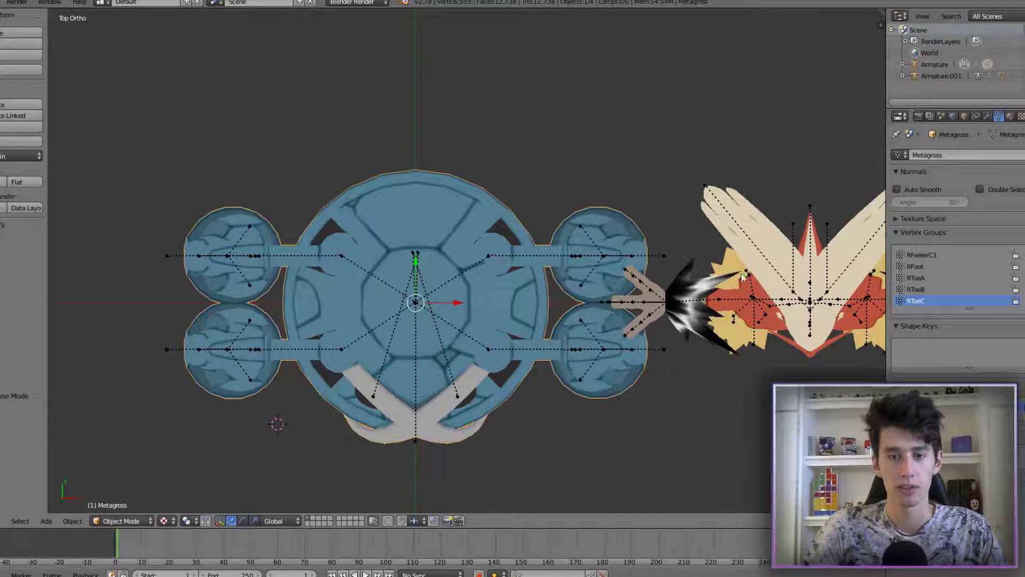
pyautogui.rightClick(492, 263)
pyautogui.press('r')
pyautogui.click(636, 201)
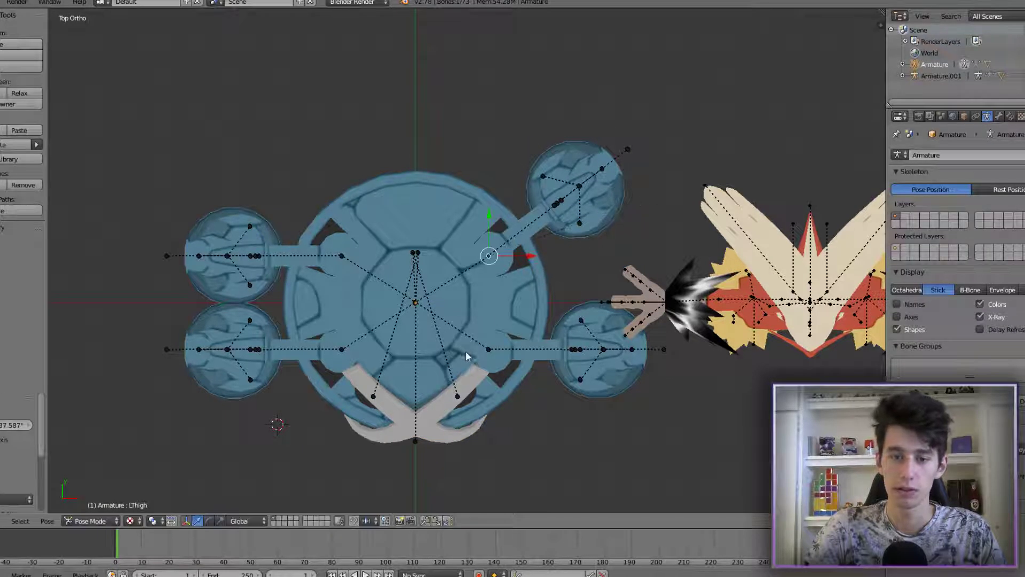
pyautogui.rightClick(490, 352)
pyautogui.press('r')
pyautogui.click(692, 492)
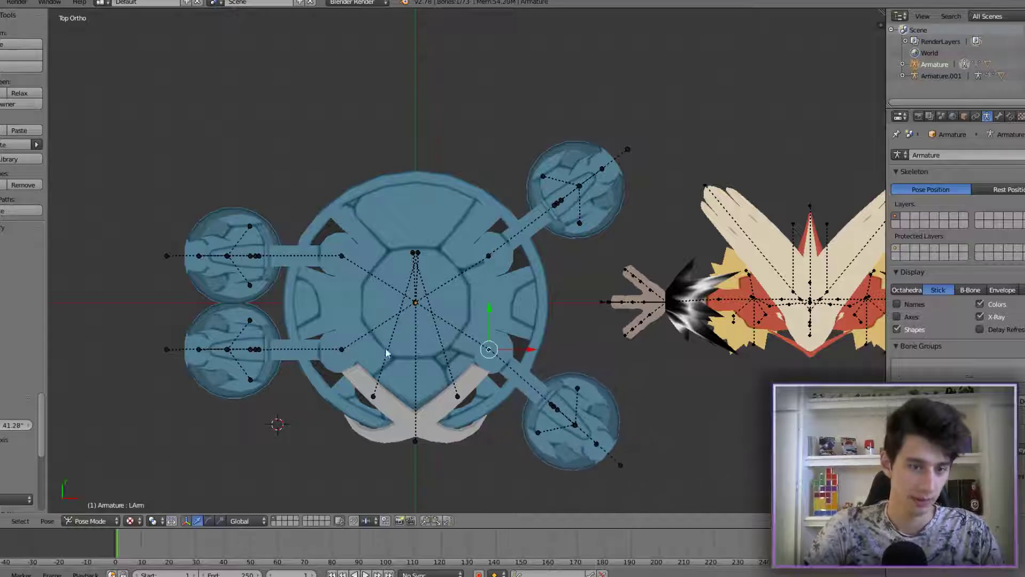
# Swing the right thigh and right arm bones about 35° each so those limbs also splay diagonally outward.
pyautogui.rightClick(335, 256)
pyautogui.press('r')
pyautogui.click(348, 355)
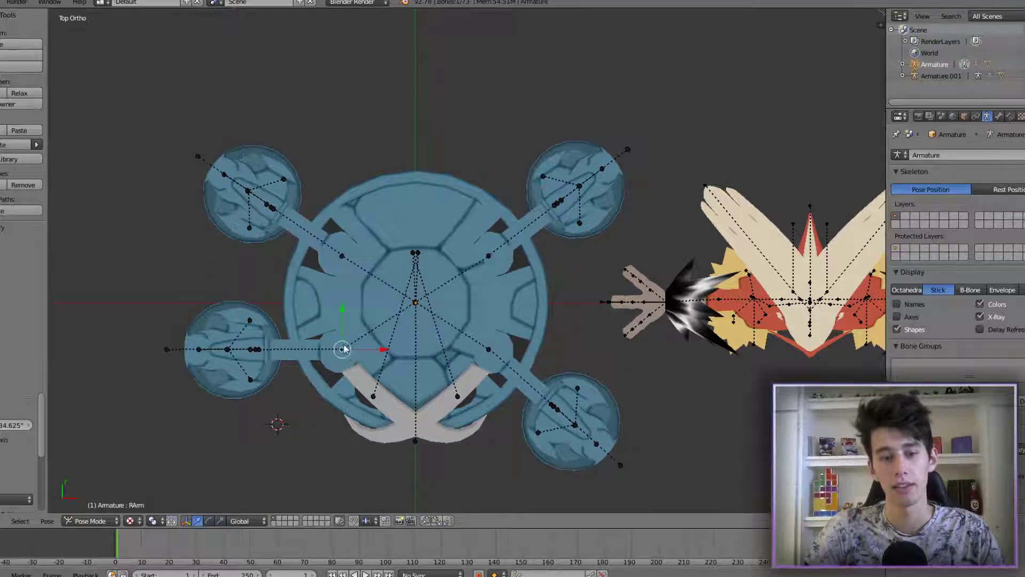
pyautogui.press('r')
pyautogui.click(458, 254)
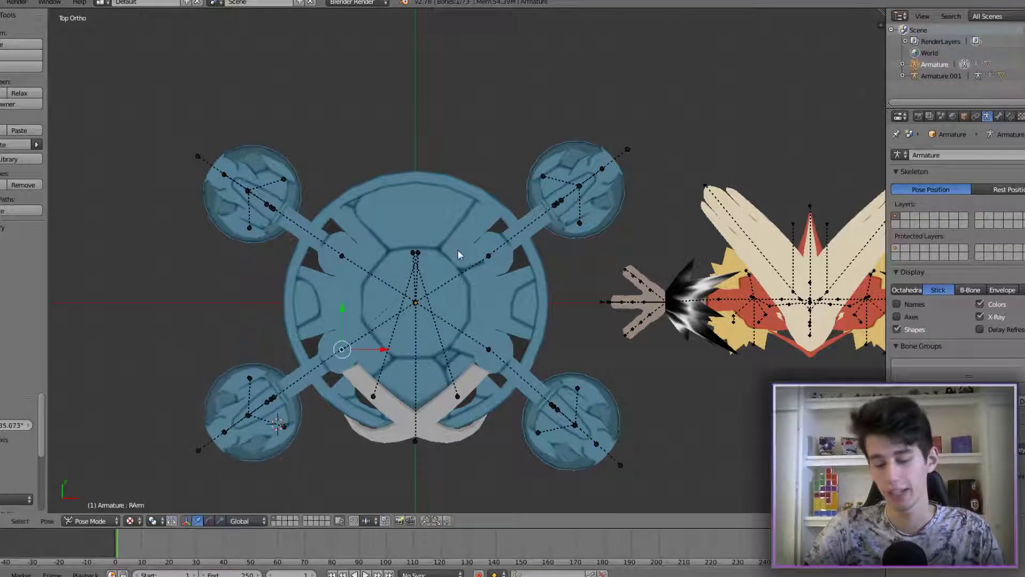
# In the front view, rotate the left arm and left thigh bones together about 44° to raise those limbs.
pyautogui.press('KP_1')
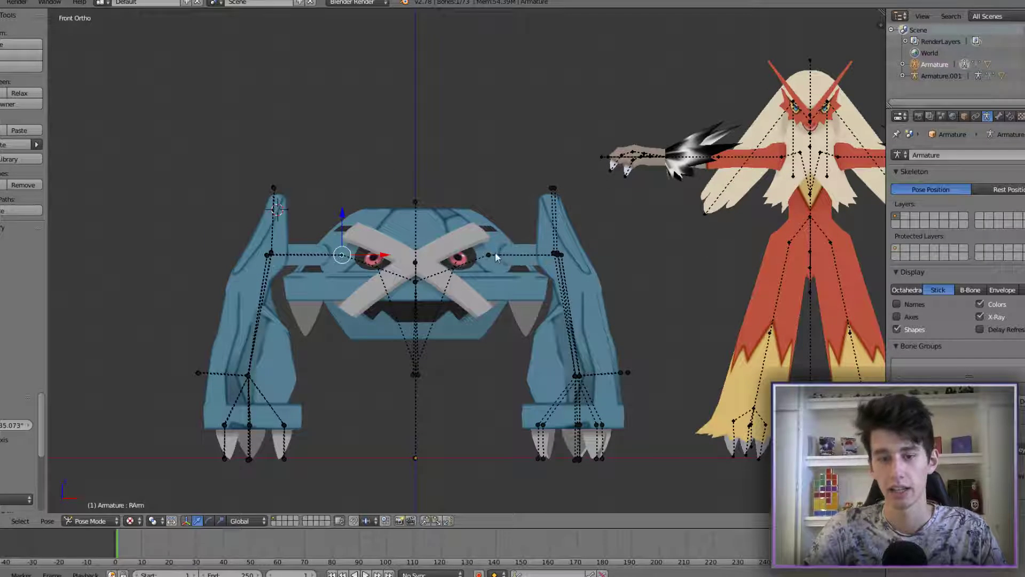
pyautogui.rightClick(488, 254)
pyautogui.scroll(4, 487, 253)
pyautogui.press('r')
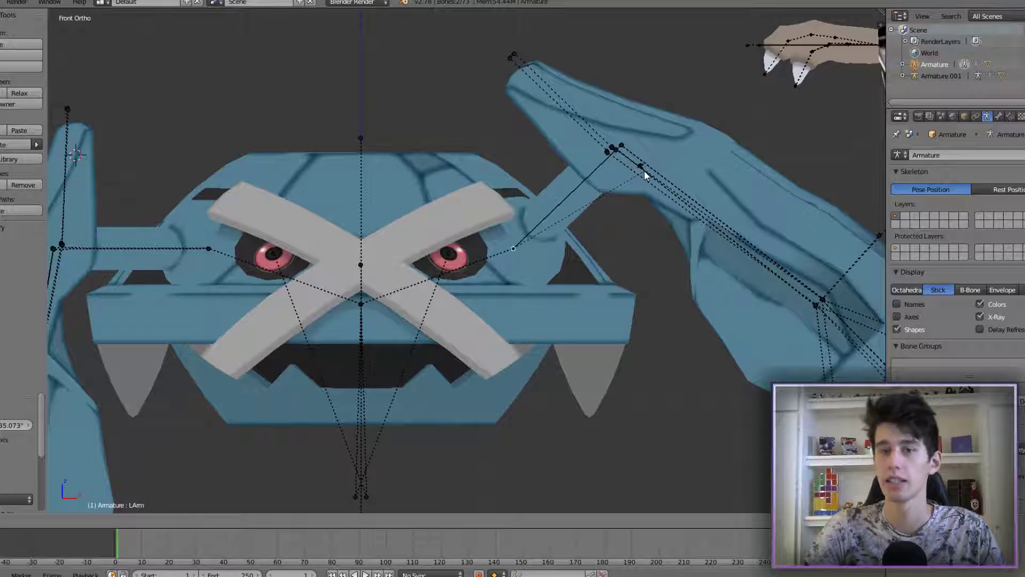
pyautogui.click(644, 171)
pyautogui.scroll(-2, 465, 213)
# Rotate the right arm and right thigh bones upward to mirror the left side, and leave pose mode.
pyautogui.rightClick(287, 257)
pyautogui.press('z')
pyautogui.press('z')
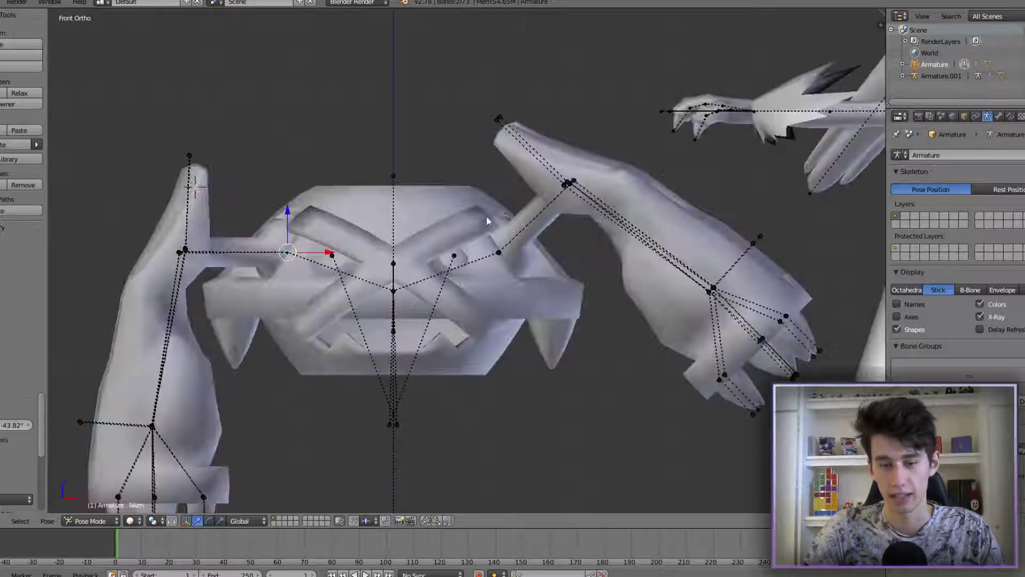
pyautogui.press('r')
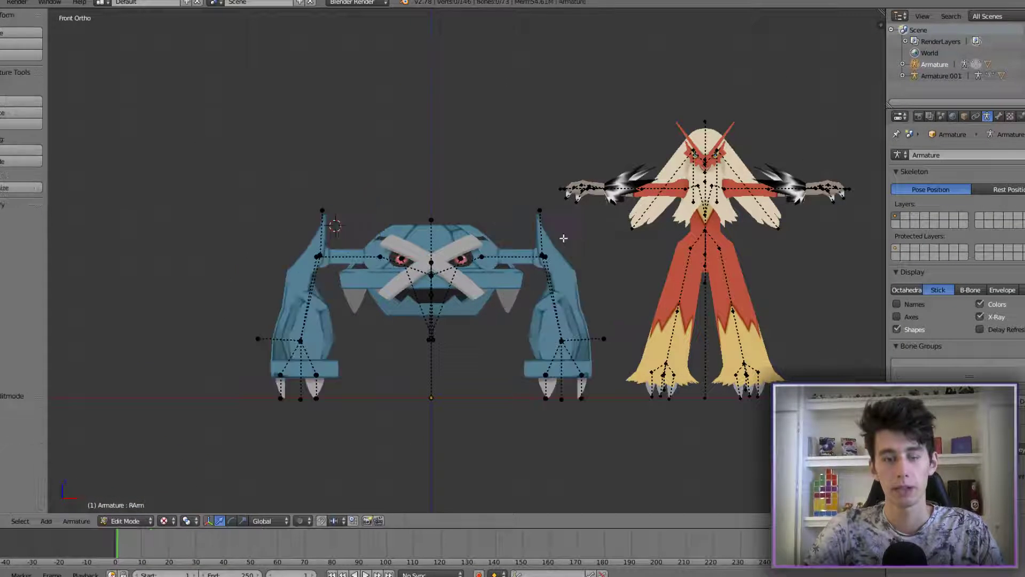
pyautogui.moveTo(513, 278); pyautogui.dragTo(556, 248, button='middle')
pyautogui.hotkey('ctrl', 'Tab')
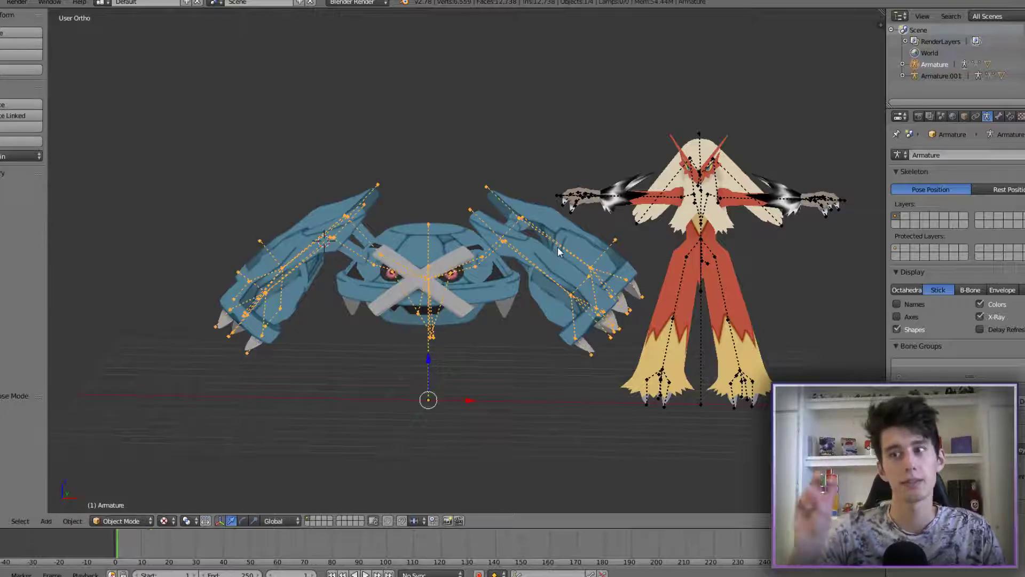
# Examine the posed Metagross beside Blaziken from the front, at an angle and from the top, comparing their limbs.
pyautogui.press('KP_1')
pyautogui.scroll(5, 561, 254)
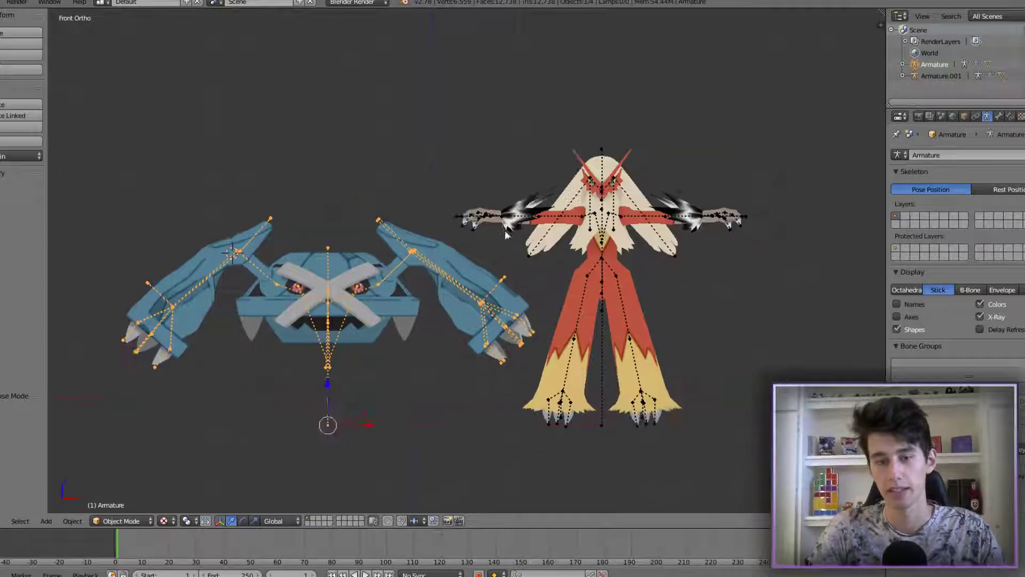
pyautogui.rightClick(715, 290)
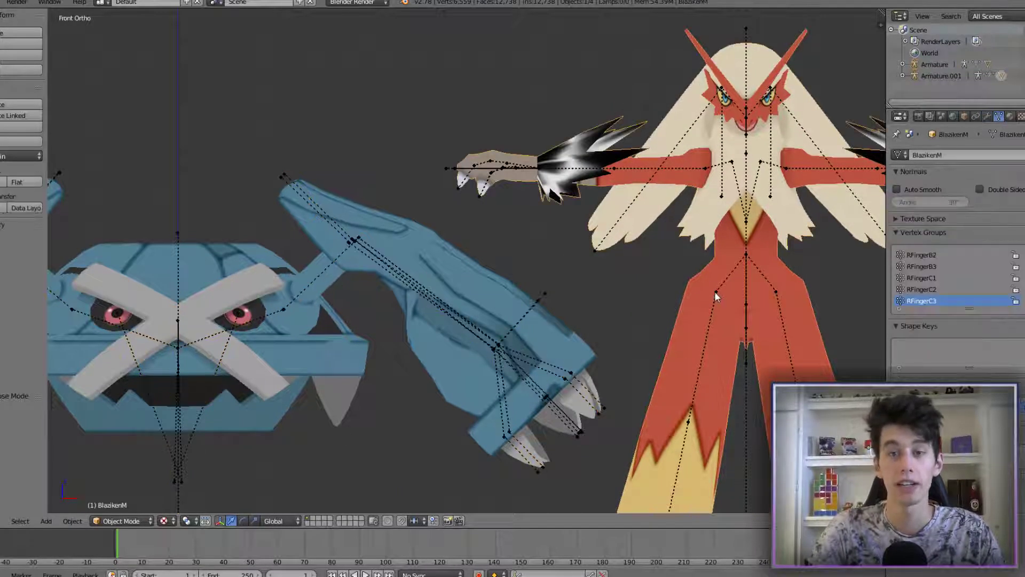
pyautogui.scroll(-3, 715, 291)
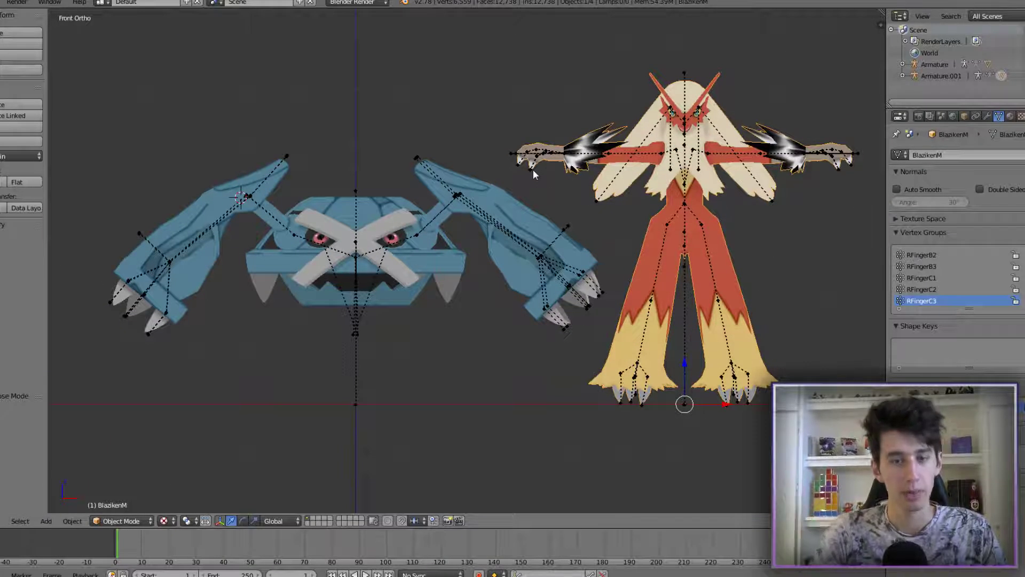
pyautogui.moveTo(545, 185); pyautogui.dragTo(536, 275, button='middle')
pyautogui.moveTo(517, 359); pyautogui.dragTo(539, 330, button='middle')
pyautogui.keyDown('shift'); pyautogui.moveTo(630, 339); pyautogui.dragTo(579, 264, button='middle'); pyautogui.keyUp('shift')
pyautogui.press('KP_1')
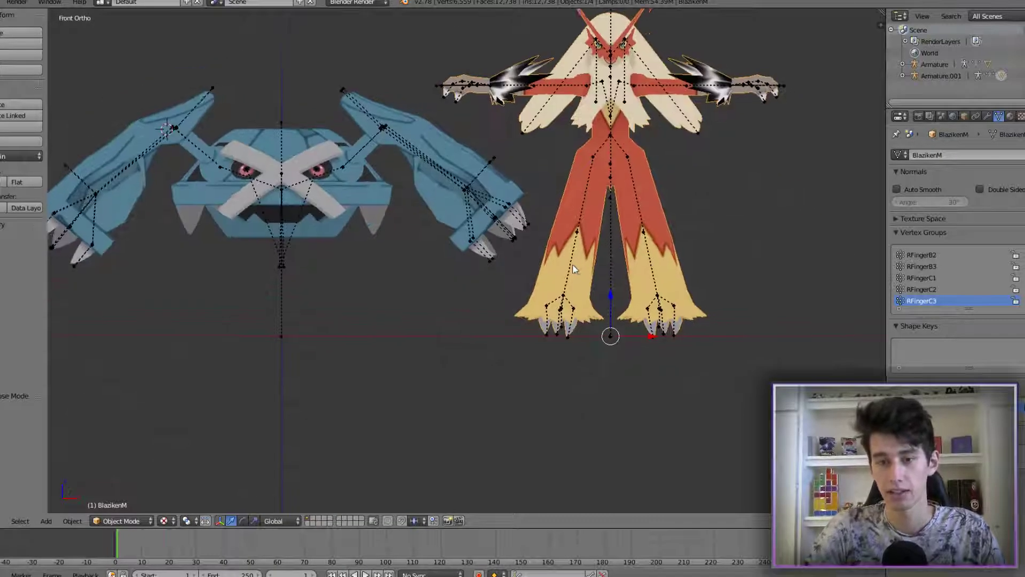
pyautogui.scroll(5, 578, 264)
pyautogui.keyDown('shift'); pyautogui.moveTo(562, 119); pyautogui.dragTo(509, 216, button='middle'); pyautogui.keyUp('shift')
pyautogui.moveTo(603, 251); pyautogui.dragTo(616, 208, button='middle')
pyautogui.press('KP_1')
pyautogui.scroll(-5, 616, 208)
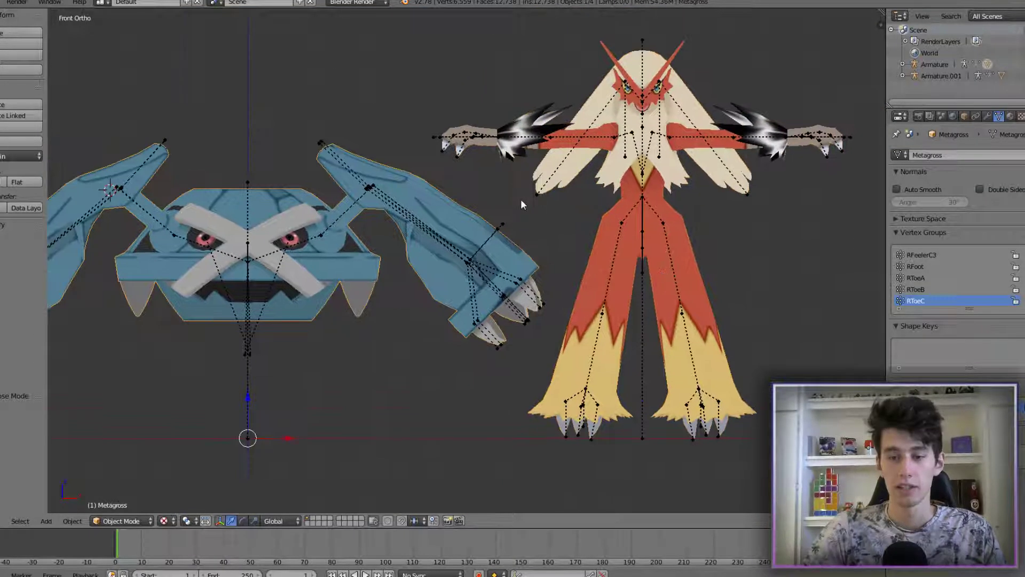
pyautogui.keyDown('shift'); pyautogui.moveTo(522, 187); pyautogui.dragTo(523, 206, button='middle'); pyautogui.keyUp('shift')
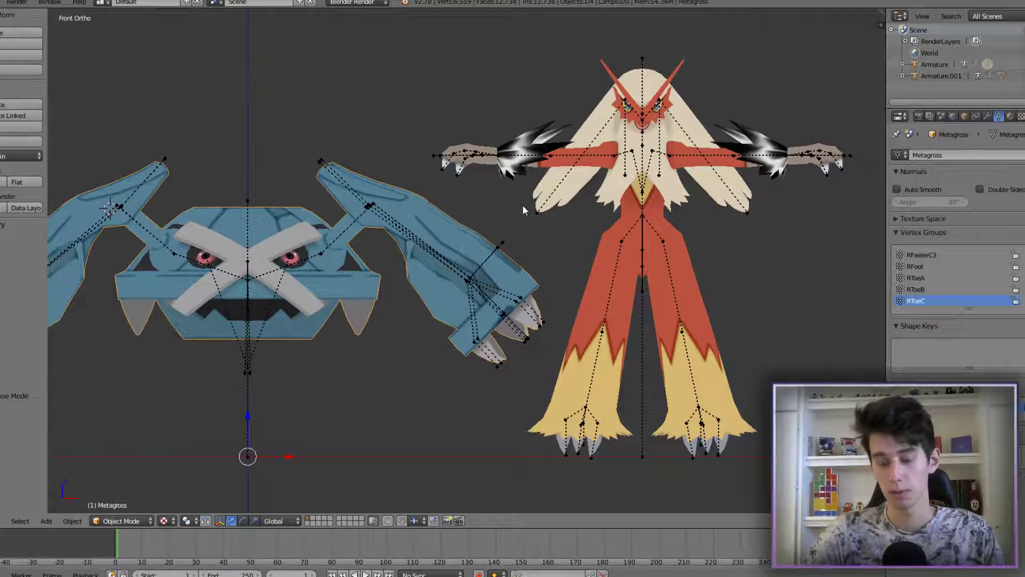
pyautogui.press('KP_7')
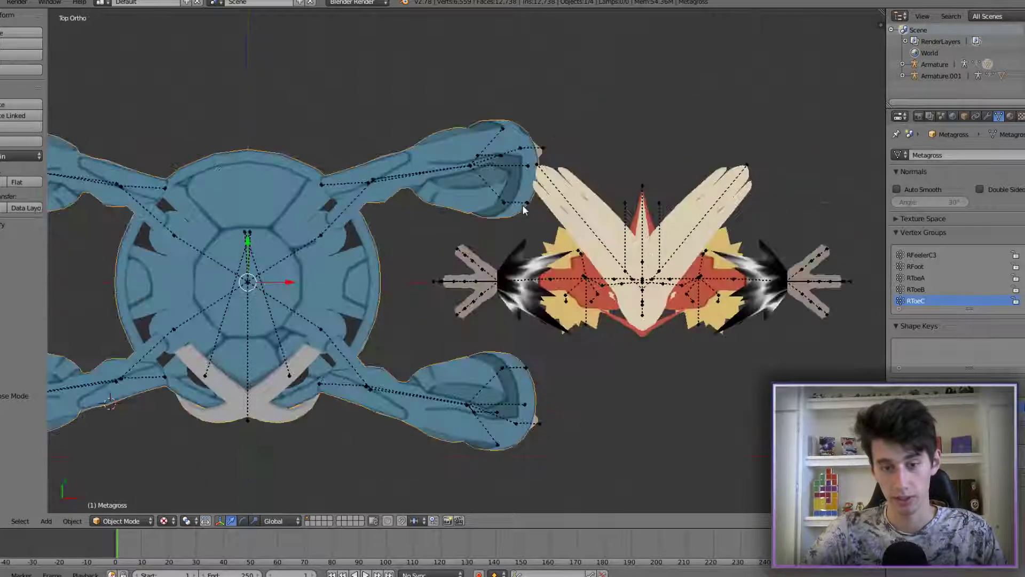
# Edit the Metagross mesh in wireframe and select its left lower limbs from tip to claws, leaving out the round ball joint.
pyautogui.hotkey('ctrl', 'Tab')
pyautogui.press('Tab')
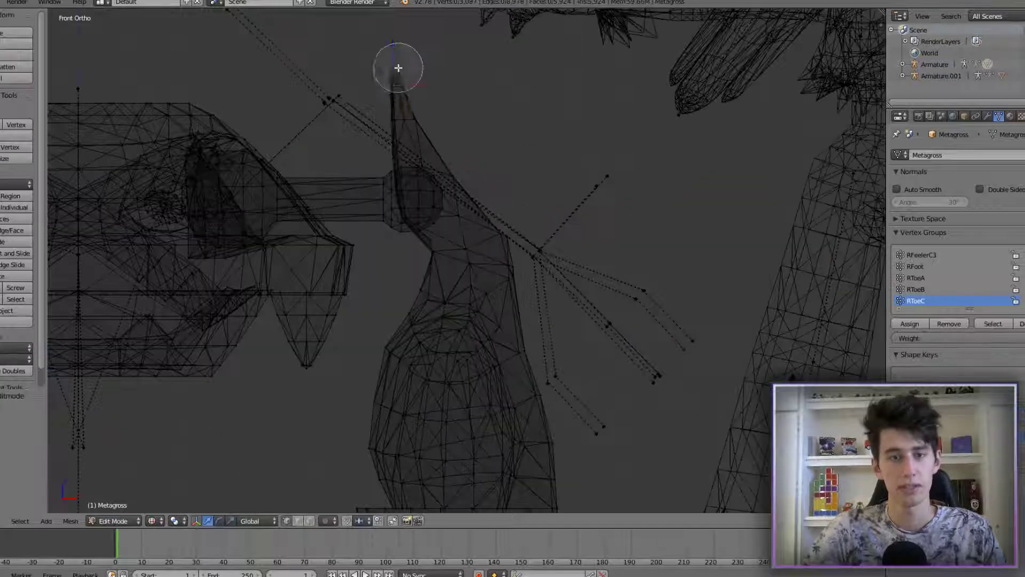
pyautogui.moveTo(397, 86); pyautogui.dragTo(407, 110)
pyautogui.press('l')
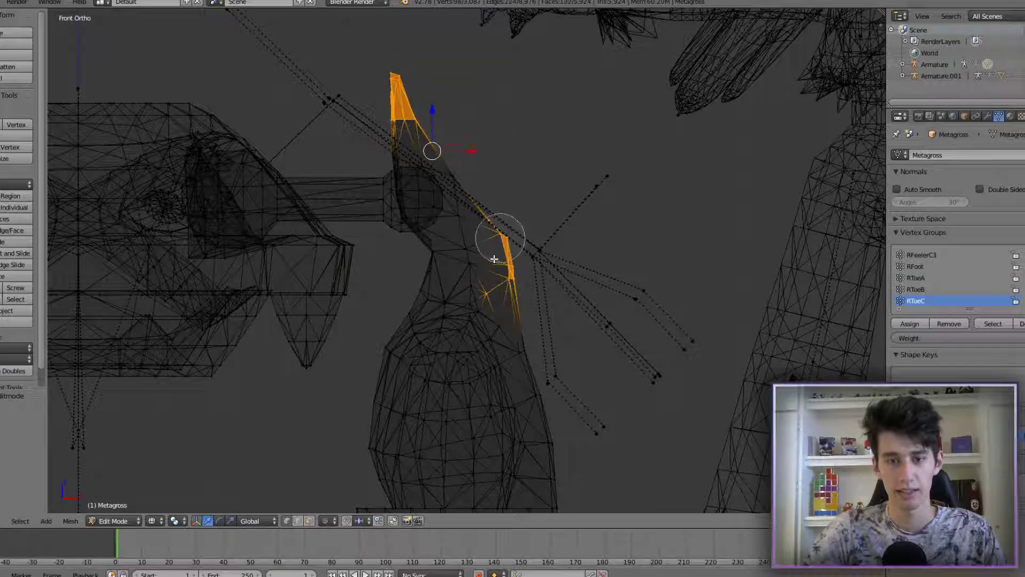
pyautogui.press('l')
pyautogui.keyDown('shift'); pyautogui.moveTo(484, 364); pyautogui.dragTo(515, 230, button='middle'); pyautogui.keyUp('shift')
pyautogui.press('c')
pyautogui.scroll(-4, 499, 229)
pyautogui.moveTo(499, 225)
pyautogui.mouseDown()
pyautogui.moveTo(457, 342)
pyautogui.moveTo(592, 309)
pyautogui.moveTo(578, 430)
pyautogui.mouseUp()
pyautogui.rightClick(553, 251)
# Add the right lower limbs' vertices to the selection, working carefully around the ball joint so it stays unselected.
pyautogui.keyDown('shift'); pyautogui.moveTo(563, 144); pyautogui.dragTo(549, 293, button='middle'); pyautogui.keyUp('shift')
pyautogui.scroll(7, 544, 267)
pyautogui.keyDown('shift'); pyautogui.moveTo(513, 133); pyautogui.dragTo(562, 265, button='middle'); pyautogui.keyUp('shift')
pyautogui.scroll(3, 558, 235)
pyautogui.press('c')
pyautogui.scroll(5, 480, 125)
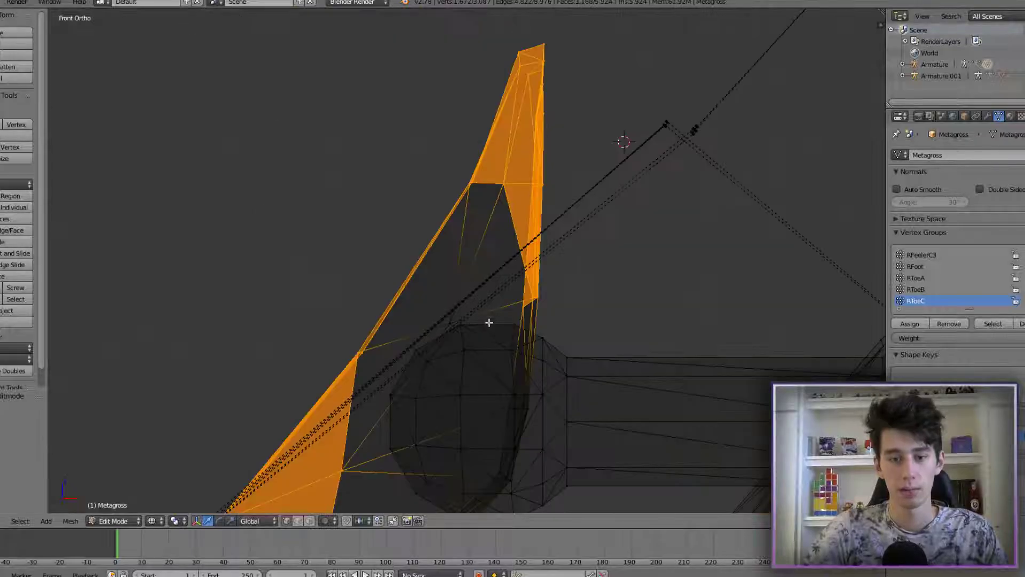
pyautogui.keyDown('shift'); pyautogui.moveTo(487, 322); pyautogui.dragTo(522, 216, button='middle'); pyautogui.keyUp('shift')
pyautogui.scroll(3, 522, 216)
pyautogui.press('c')
pyautogui.scroll(3, 588, 233)
pyautogui.click(601, 233)
pyautogui.moveTo(575, 354); pyautogui.dragTo(578, 344)
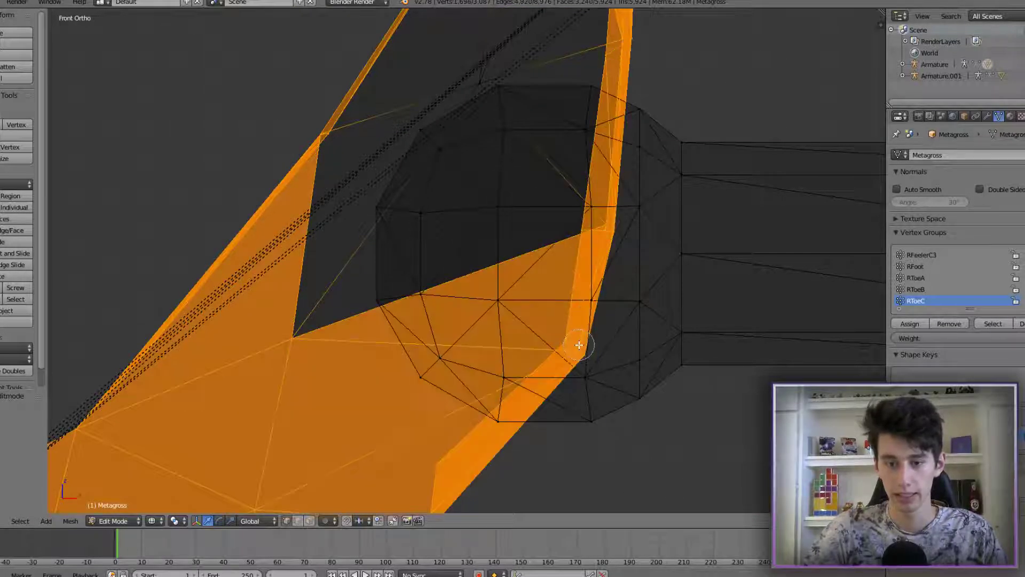
# Add the remaining limb vertices above the ball joint and delete all the selected lower limbs from the Metagross mesh.
pyautogui.rightClick(579, 342)
pyautogui.scroll(-2, 575, 128)
pyautogui.keyDown('shift'); pyautogui.moveTo(575, 122); pyautogui.dragTo(578, 206, button='middle'); pyautogui.keyUp('shift')
pyautogui.click(482, 198)
pyautogui.rightClick(482, 199)
pyautogui.scroll(-8, 481, 192)
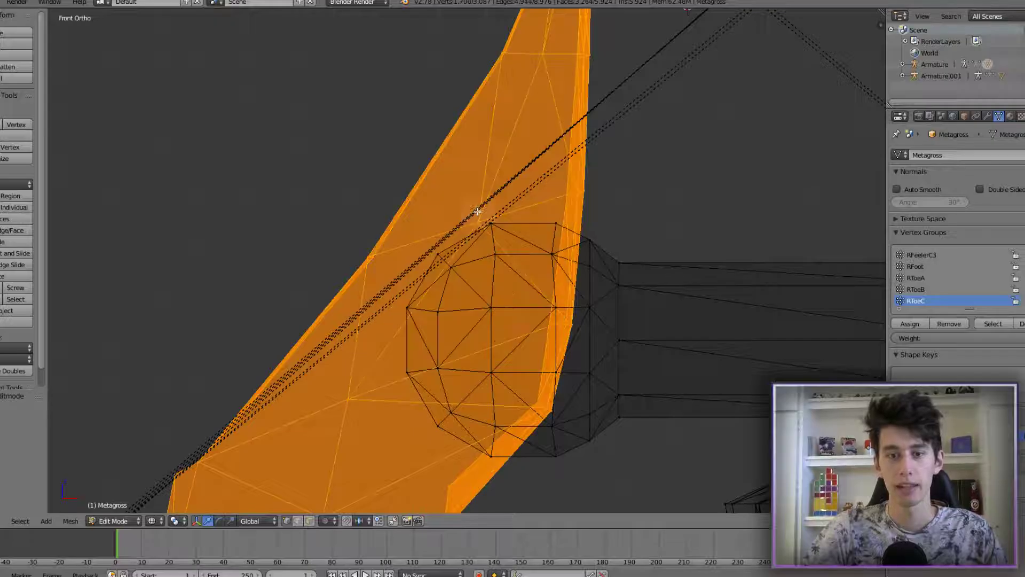
pyautogui.press('a')
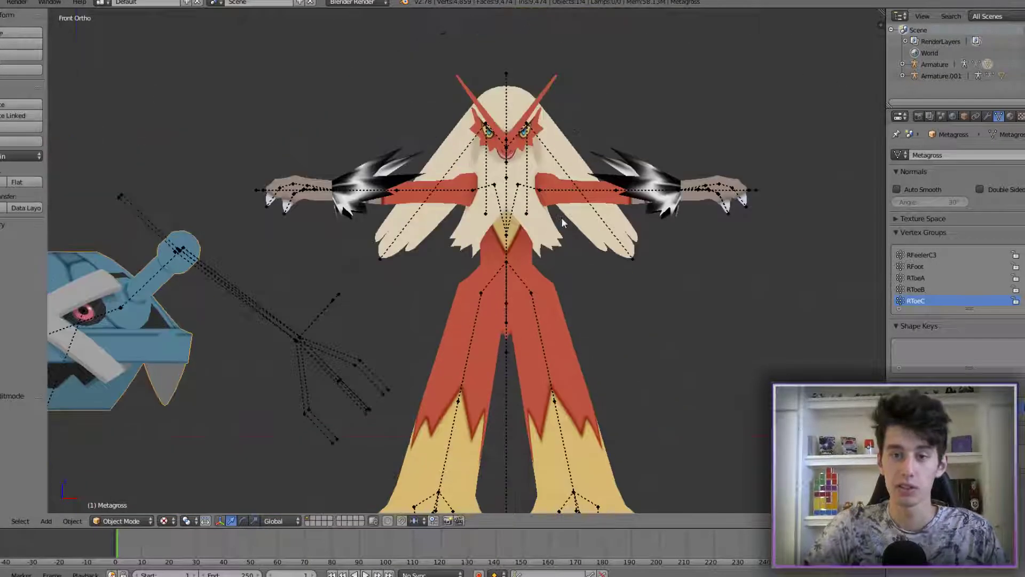
# Examine Blaziken's body and Metagross's bare ball joints to judge where replacement limb parts fit.
pyautogui.scroll(4, 562, 217)
pyautogui.moveTo(678, 131); pyautogui.dragTo(499, 163, button='middle')
pyautogui.press('KP_1')
pyautogui.scroll(-6, 509, 157)
pyautogui.keyDown('shift'); pyautogui.moveTo(395, 240); pyautogui.dragTo(677, 147, button='middle'); pyautogui.keyUp('shift')
pyautogui.scroll(5, 232, 275)
pyautogui.keyDown('shift'); pyautogui.moveTo(381, 262); pyautogui.dragTo(633, 265, button='middle'); pyautogui.keyUp('shift')
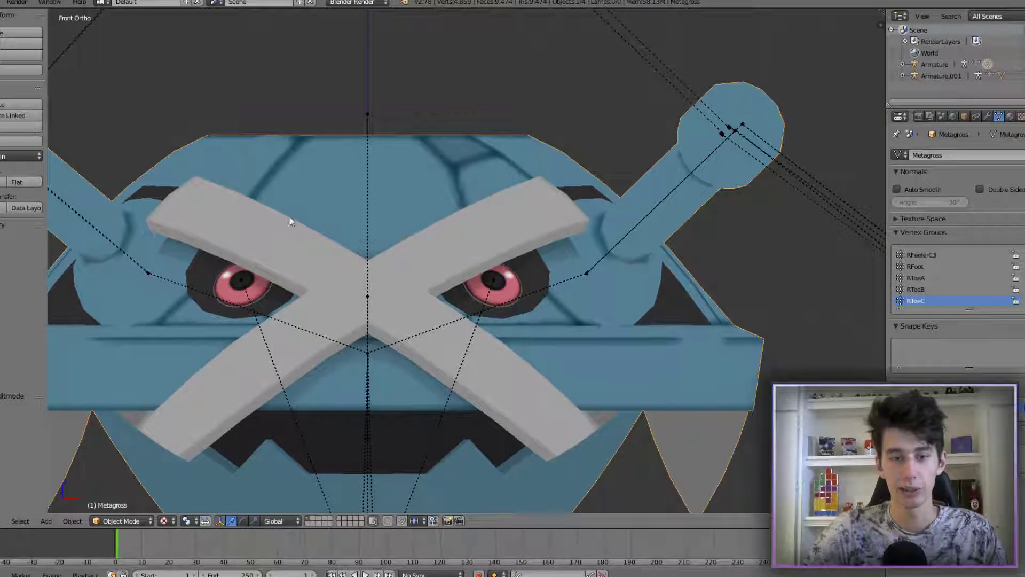
pyautogui.scroll(-5, 644, 420)
pyautogui.scroll(4, 331, 254)
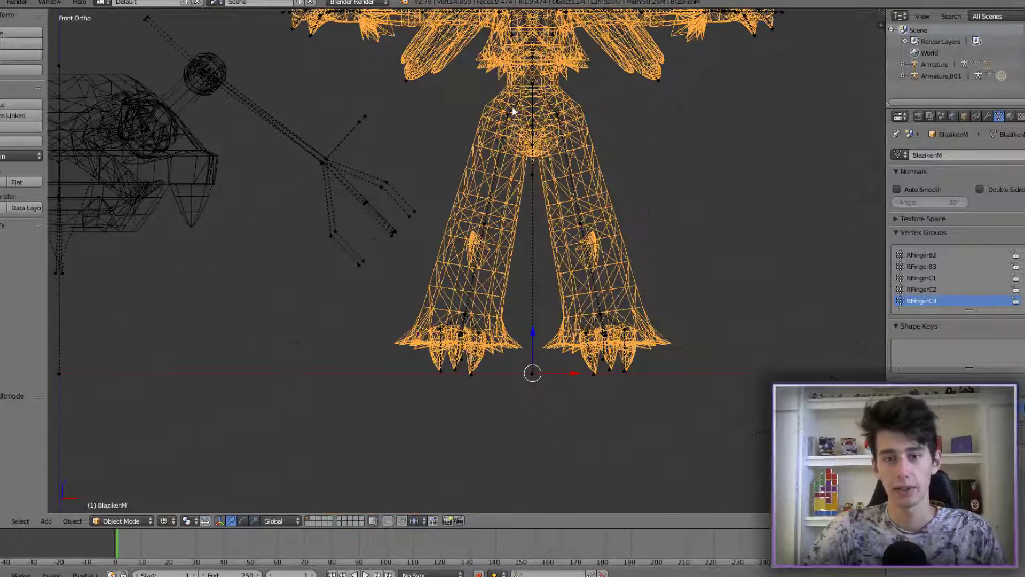
# Edit the Blaziken mesh in wireframe and select vertices across the outer upper part of its right thigh.
pyautogui.scroll(5, 467, 174)
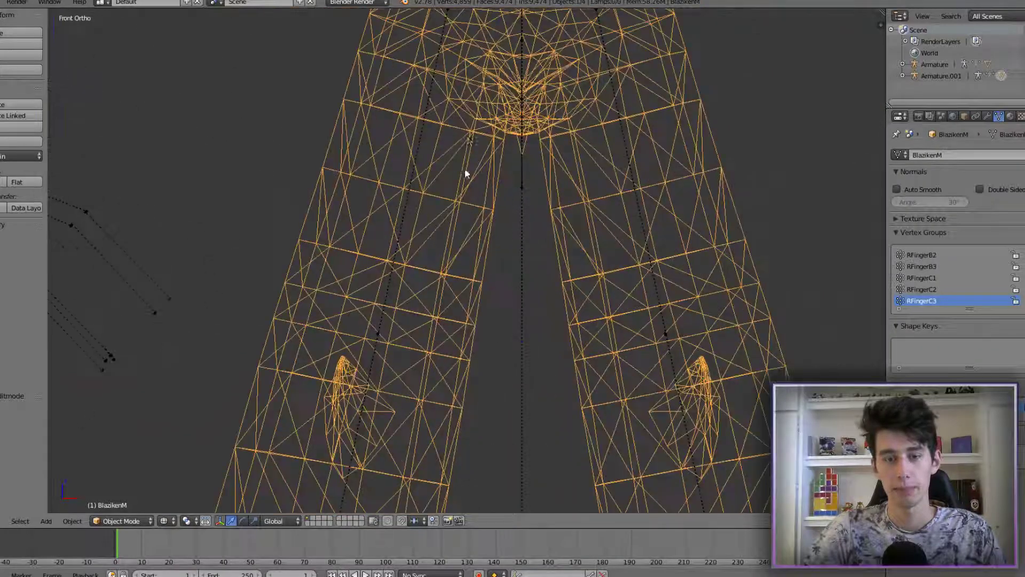
pyautogui.press('Tab')
pyautogui.scroll(-5, 468, 137)
pyautogui.scroll(2, 469, 160)
pyautogui.press('c')
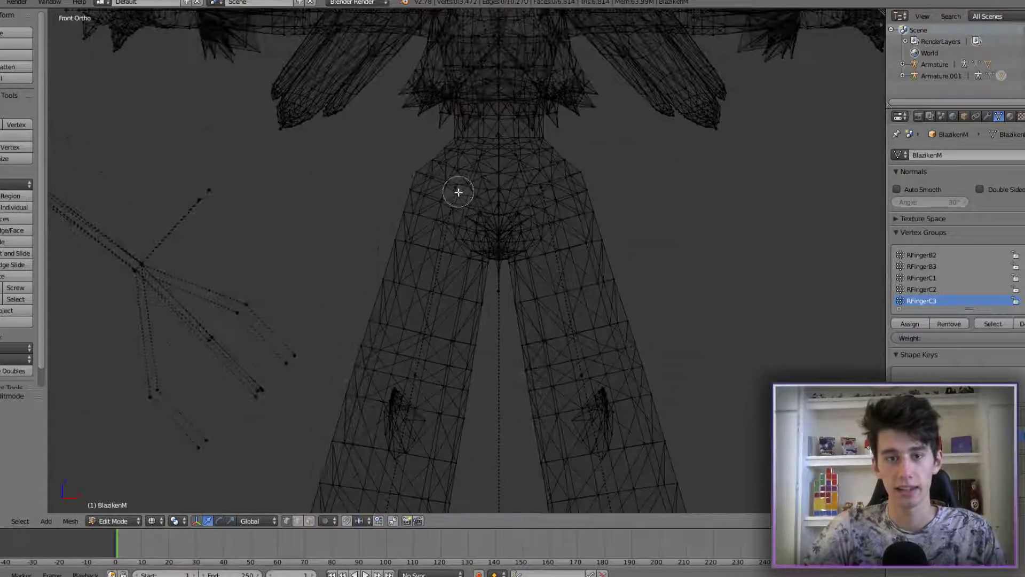
pyautogui.scroll(3, 382, 236)
pyautogui.click(388, 237)
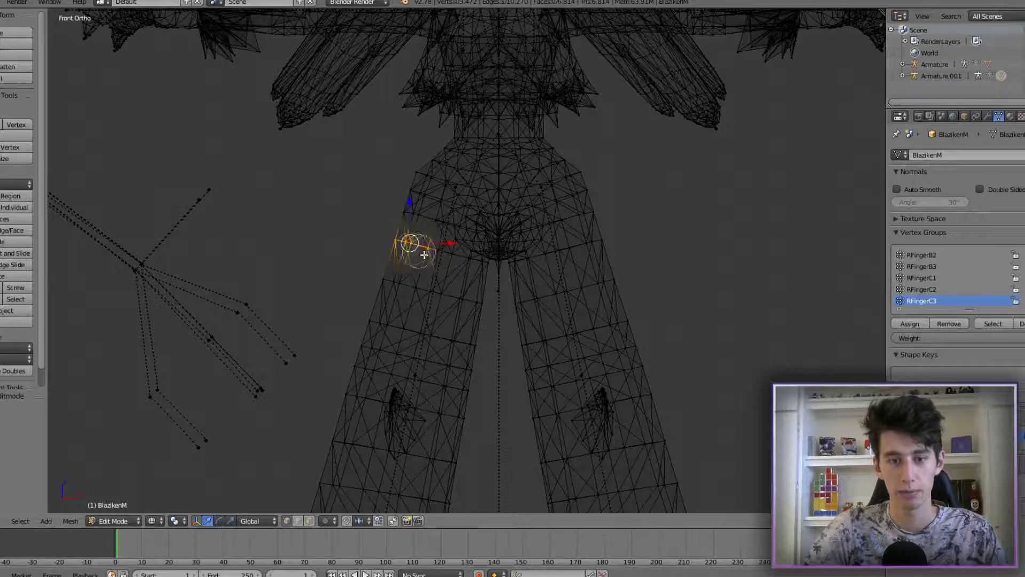
pyautogui.press('Escape')
# Extend the selection over the whole right leg down to the claws and separate it into its own object.
pyautogui.scroll(-4, 471, 277)
pyautogui.keyDown('shift'); pyautogui.moveTo(479, 379); pyautogui.dragTo(524, 293, button='middle'); pyautogui.keyUp('shift')
pyautogui.press('c')
pyautogui.scroll(-8, 491, 246)
pyautogui.click(483, 220)
pyautogui.moveTo(483, 220)
pyautogui.mouseDown()
pyautogui.moveTo(458, 297)
pyautogui.moveTo(470, 366)
pyautogui.mouseUp()
pyautogui.scroll(3, 512, 304)
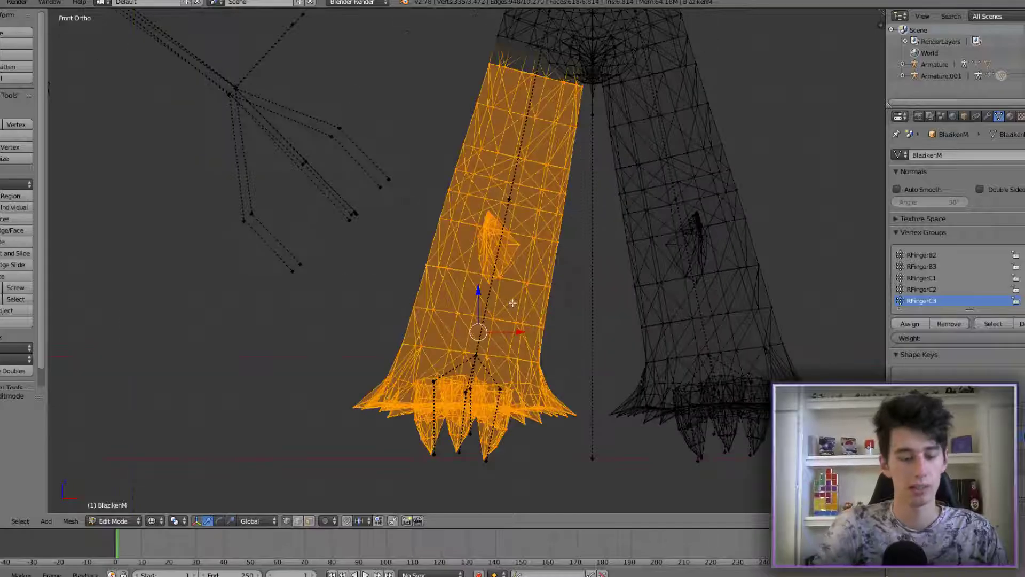
pyautogui.press('p')
pyautogui.click(512, 303)
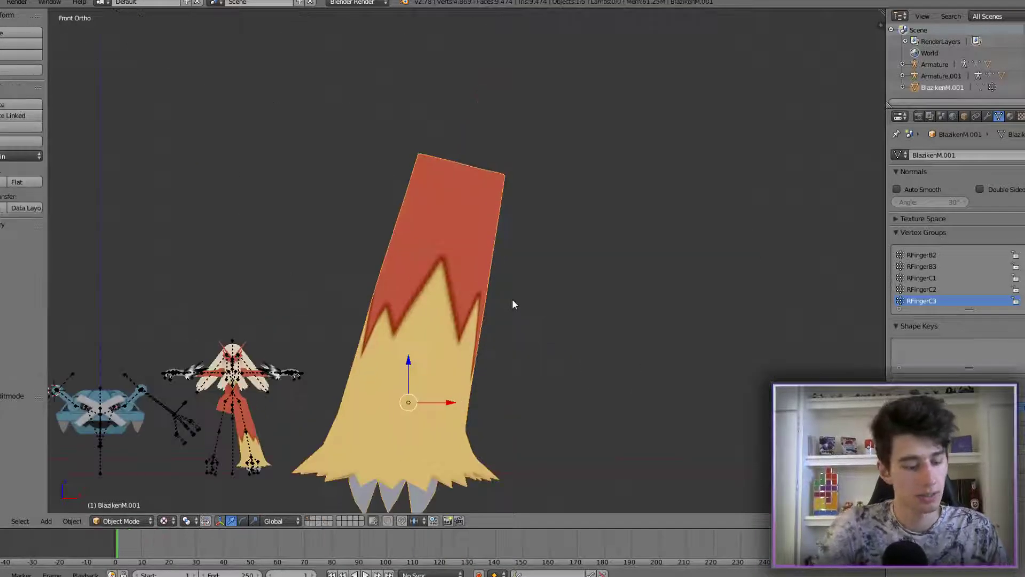
# Rotate the separated Blaziken leg 90° about the Z axis and check it from the side.
pyautogui.write('rz90')
pyautogui.press('Return')
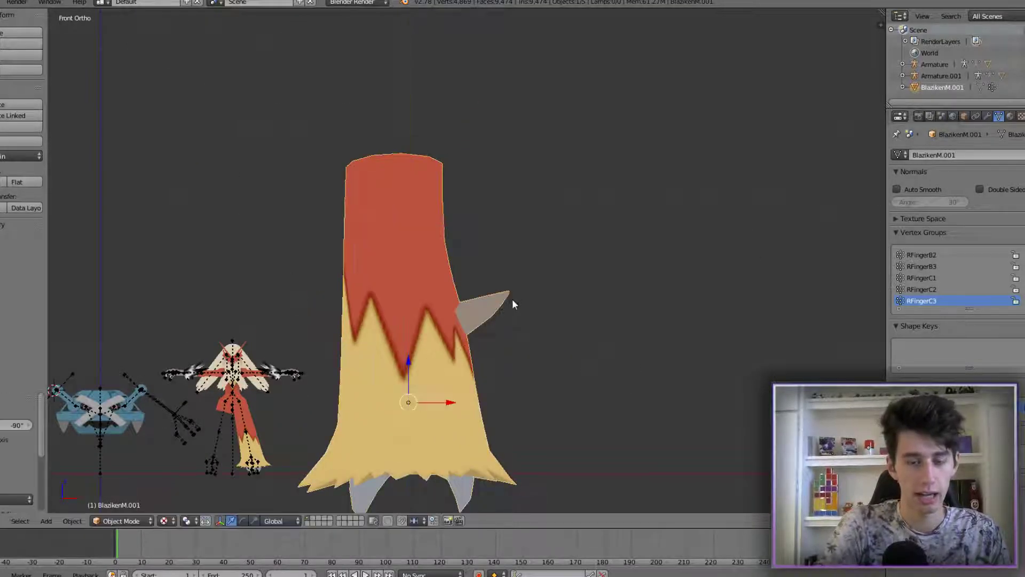
pyautogui.scroll(3, 511, 299)
pyautogui.moveTo(523, 295)
pyautogui.mouseDown(button='middle')
pyautogui.moveTo(384, 340)
pyautogui.moveTo(321, 310)
pyautogui.mouseUp(button='middle')
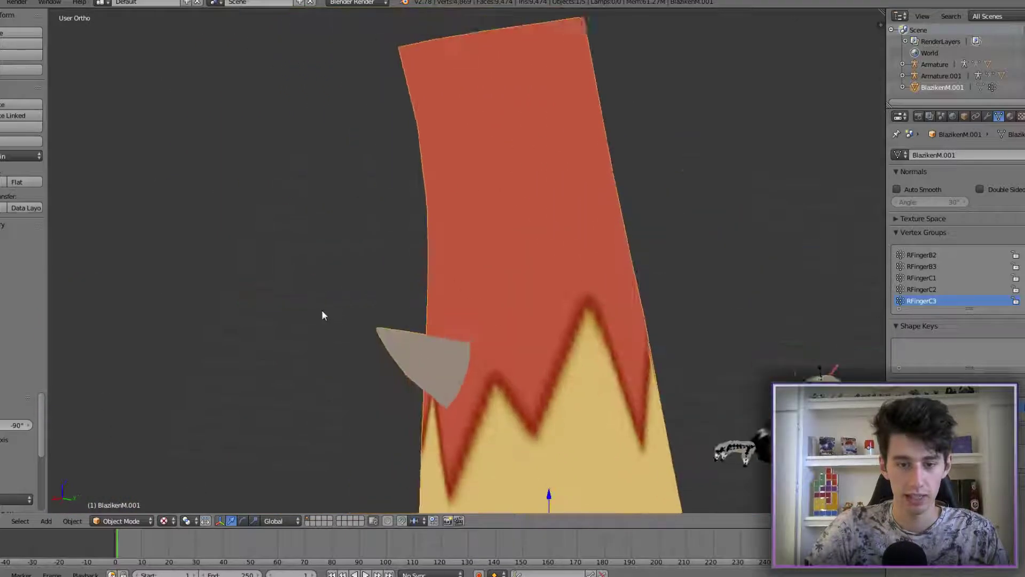
# Sculpt the upper end of the separated Blaziken leg into a narrow taper using the Grab brush with a 274 px radius.
pyautogui.scroll(-4, 544, 329)
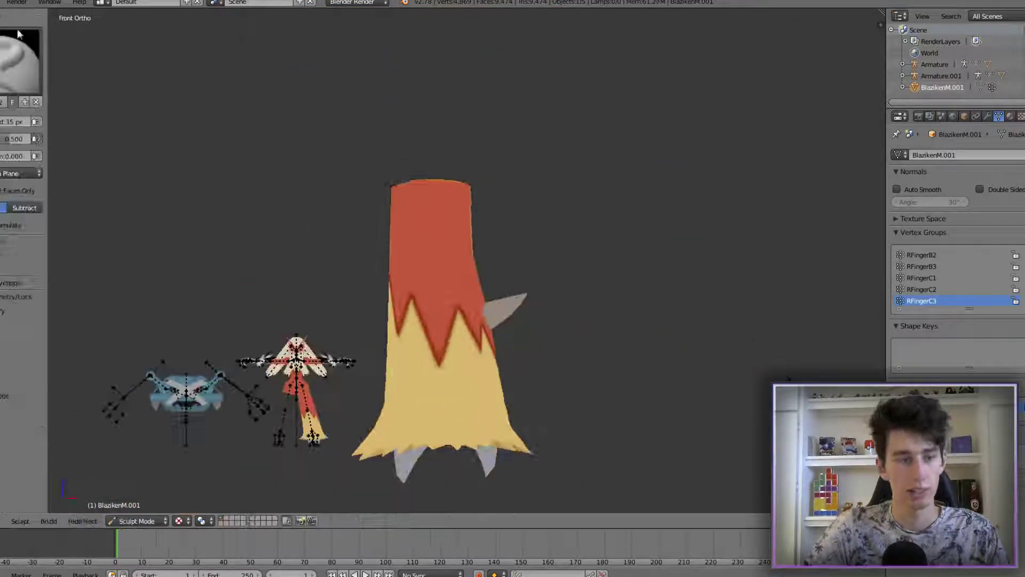
pyautogui.click(19, 58)
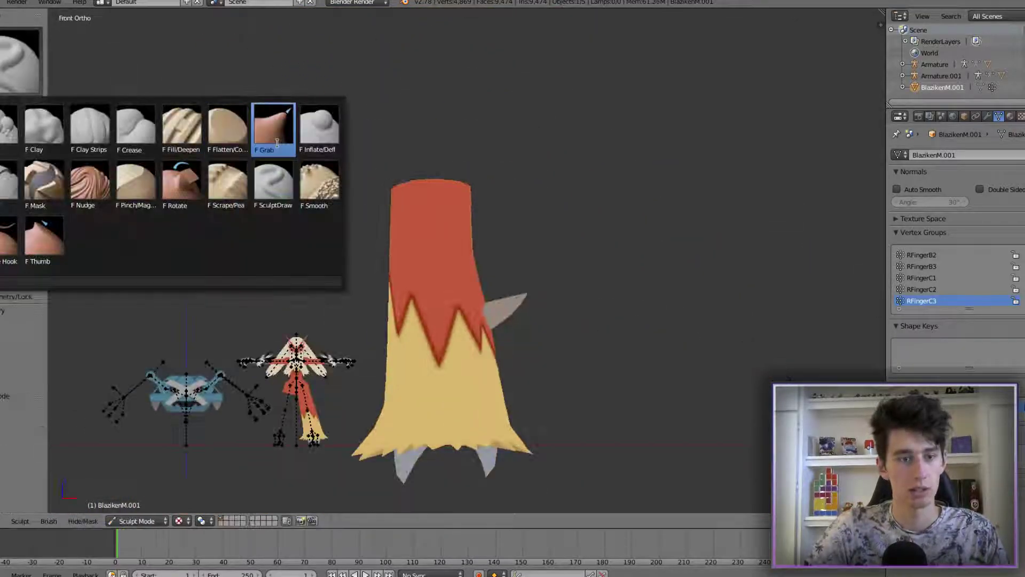
pyautogui.click(274, 131)
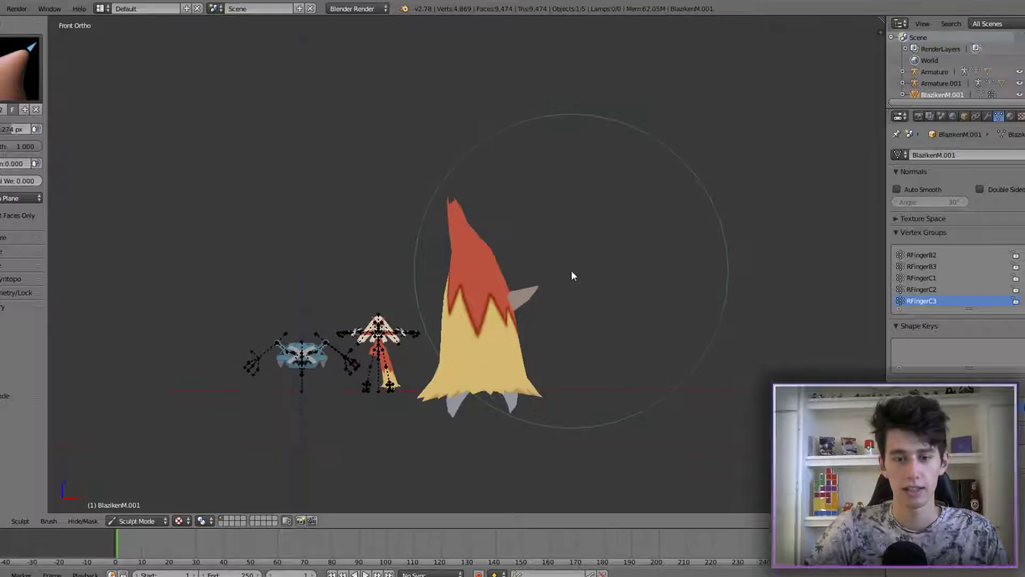
pyautogui.scroll(-2, 571, 270)
pyautogui.moveTo(568, 270); pyautogui.dragTo(405, 302, button='middle')
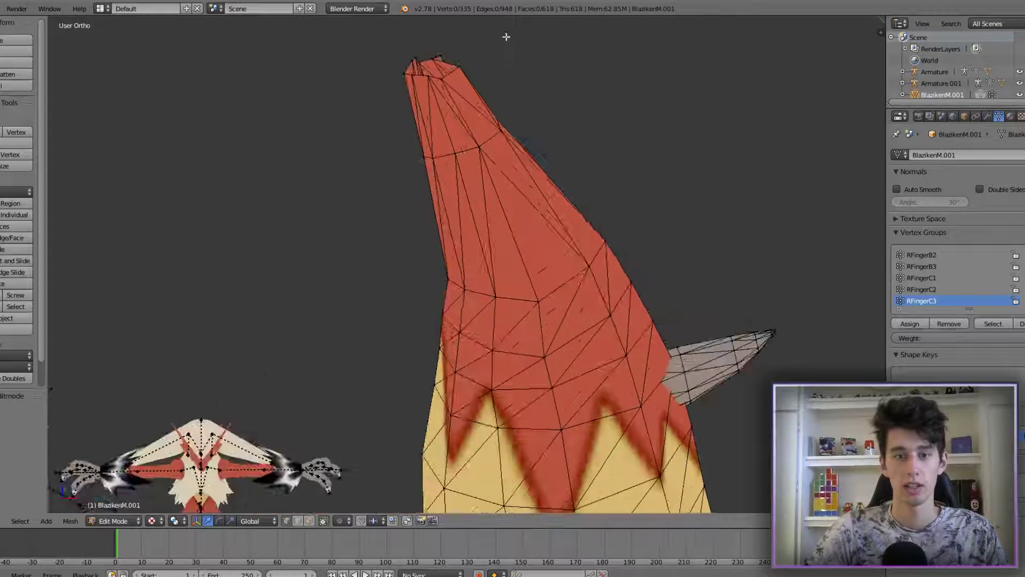
# Merge the open vertices around the leg's narrowed upper end into one point and move that point to shape the tip.
pyautogui.scroll(5, 560, 245)
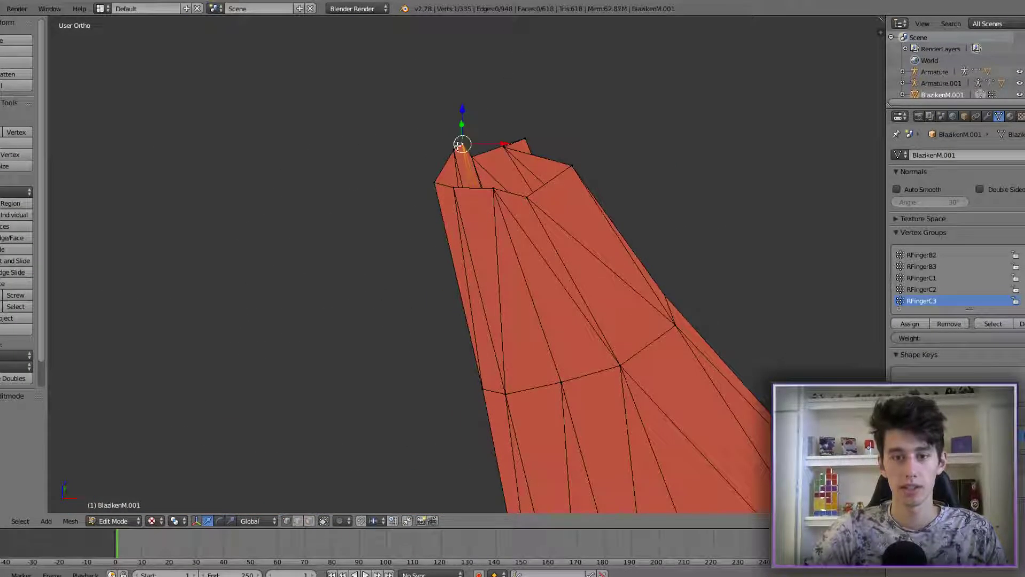
pyautogui.scroll(-5, 546, 205)
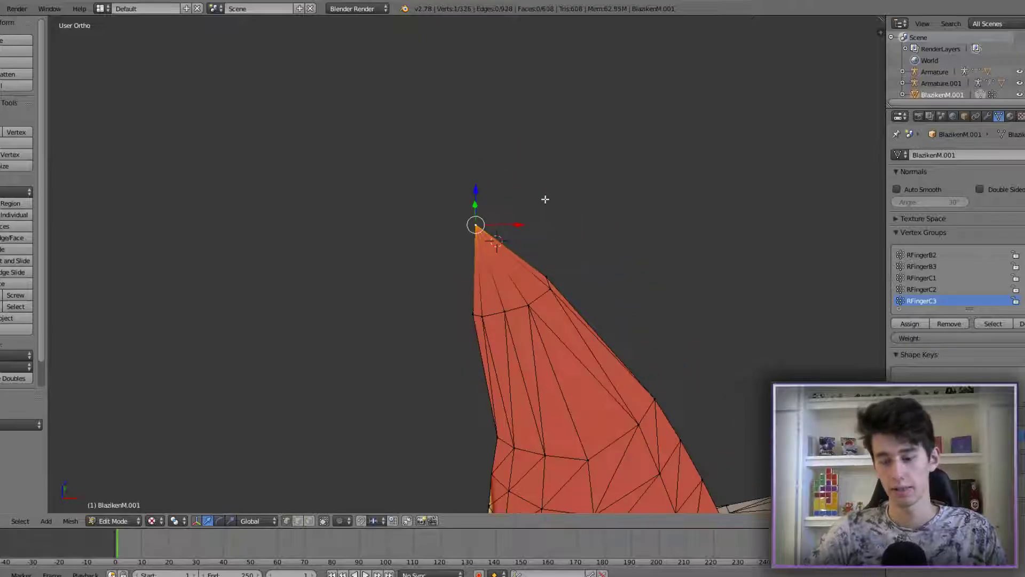
pyautogui.scroll(-2, 545, 200)
pyautogui.press('g')
pyautogui.click(509, 126)
pyautogui.scroll(-1, 510, 125)
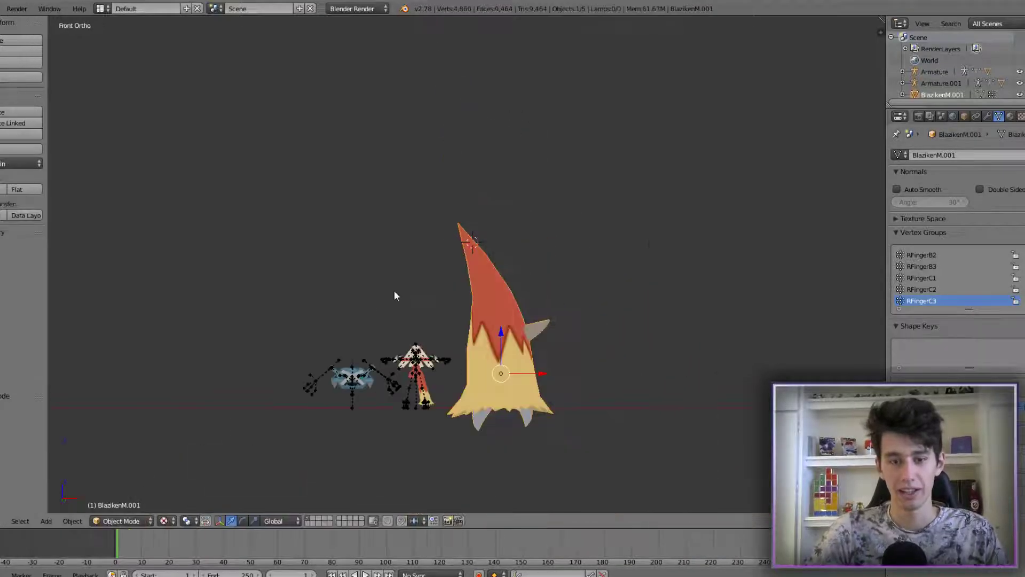
# Scale the whole leg down to 0.357 and move it next to Metagross in the front view.
pyautogui.press('KP_1')
pyautogui.press('s')
pyautogui.click(555, 349)
pyautogui.press('g')
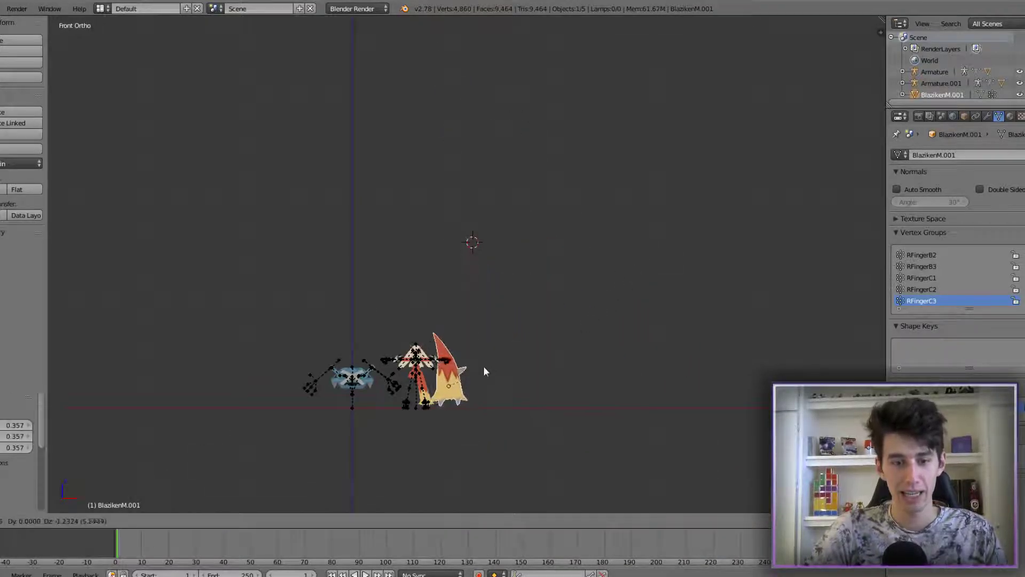
pyautogui.click(418, 388)
pyautogui.scroll(6, 579, 138)
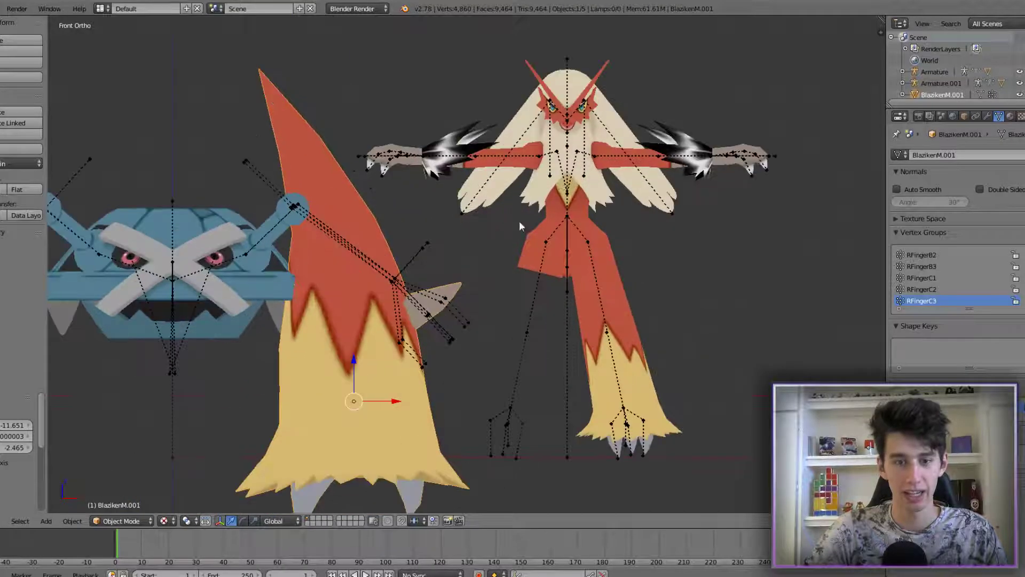
# Fit the leg over Metagross's front ball joint, scaled to about 0.62 and tilted by about 6.2°.
pyautogui.press('s')
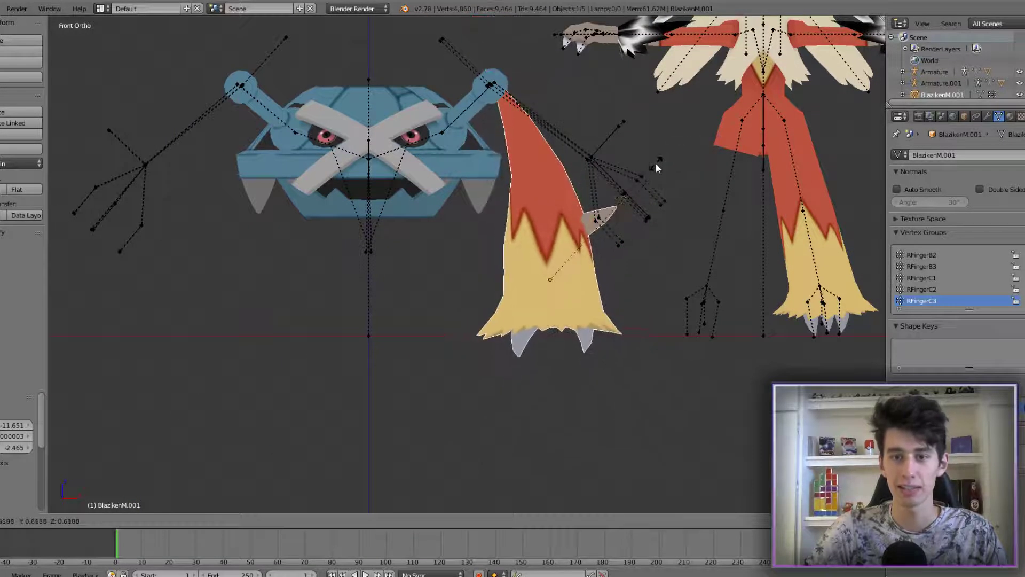
pyautogui.click(667, 163)
pyautogui.press('g')
pyautogui.click(679, 92)
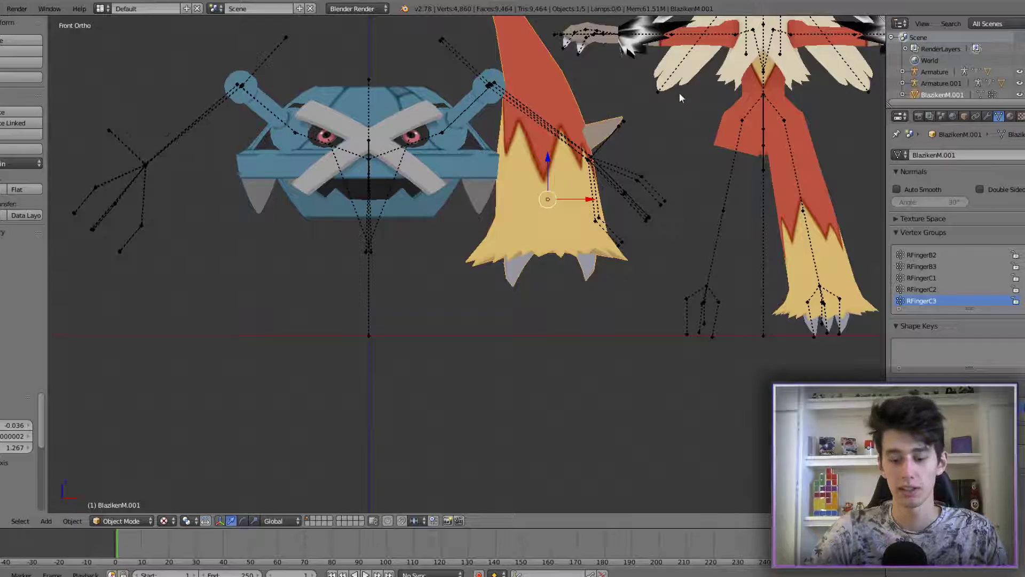
pyautogui.press('KP_7')
pyautogui.press('KP_1')
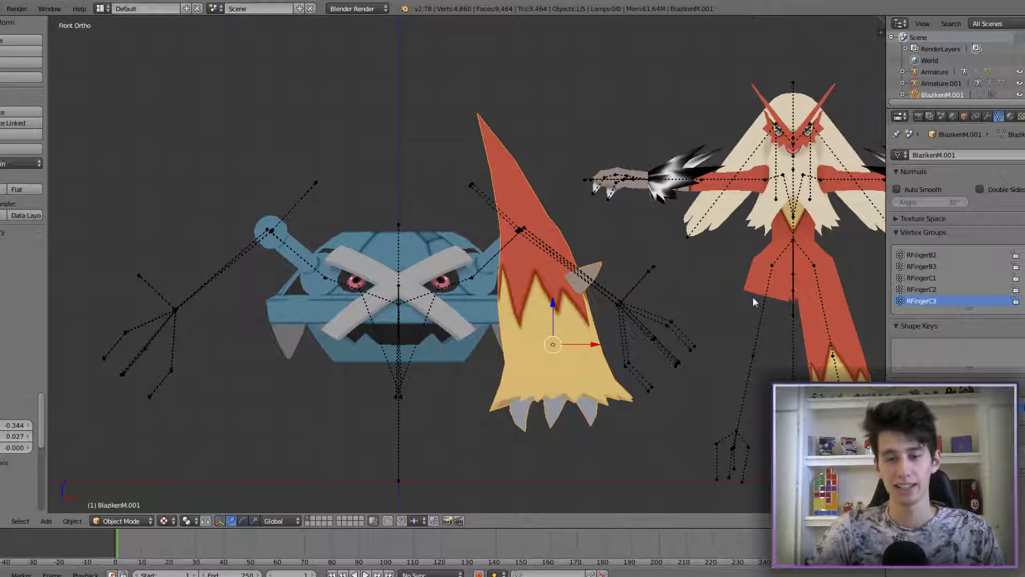
pyautogui.press('r')
pyautogui.click(747, 267)
# Duplicate the fitted leg in place and rotate the copy in the top view by 45° and another 90° about the Z axis.
pyautogui.hotkey('shift', 'd')
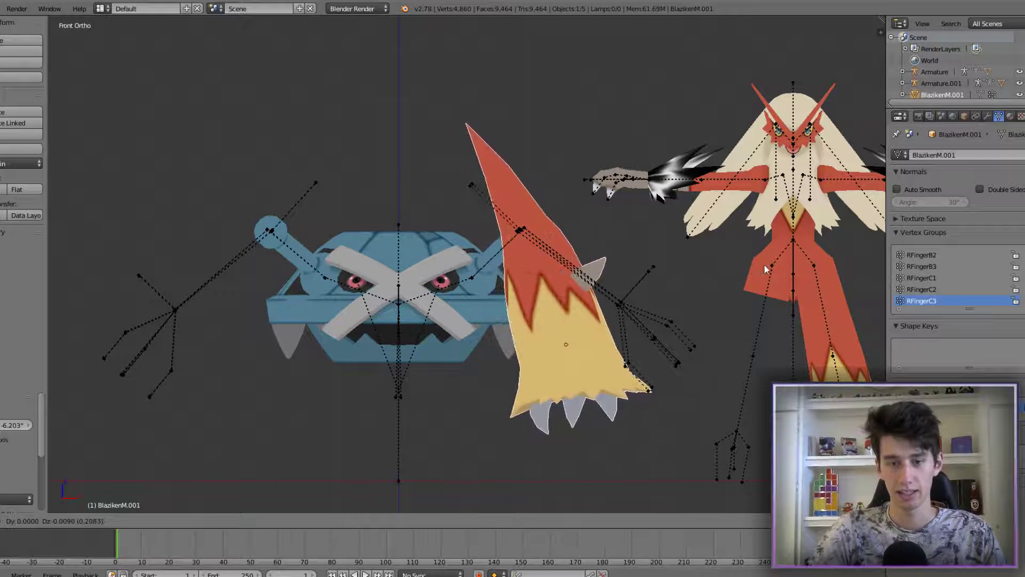
pyautogui.rightClick(764, 264)
pyautogui.press('KP_7')
pyautogui.write('r')
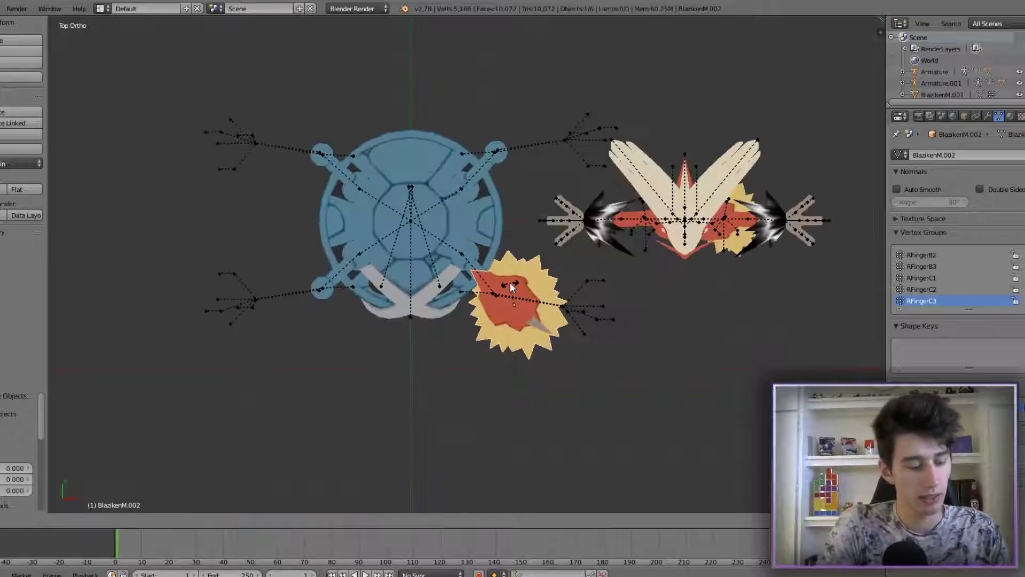
pyautogui.write('45')
pyautogui.press('Return')
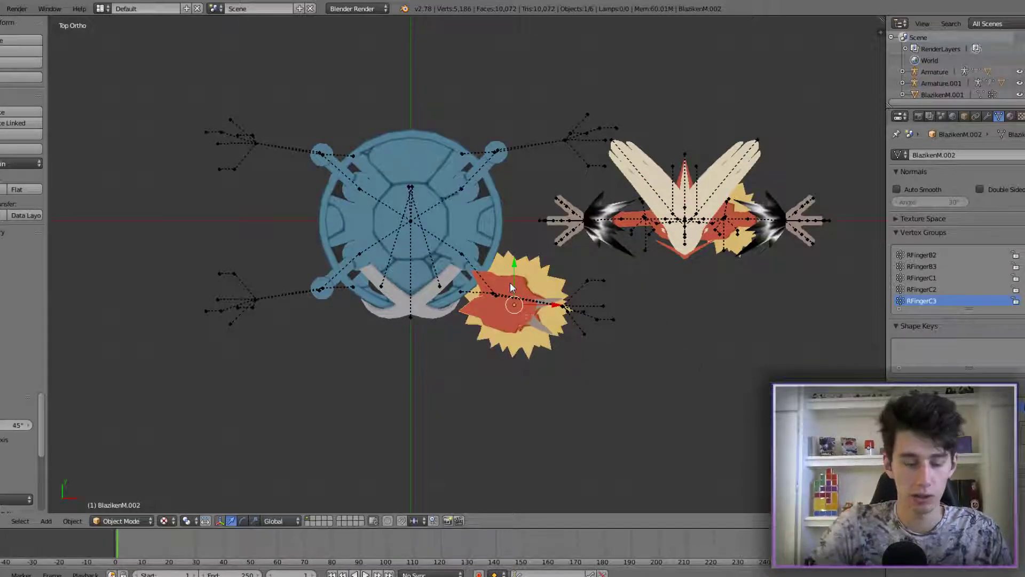
pyautogui.write('r90')
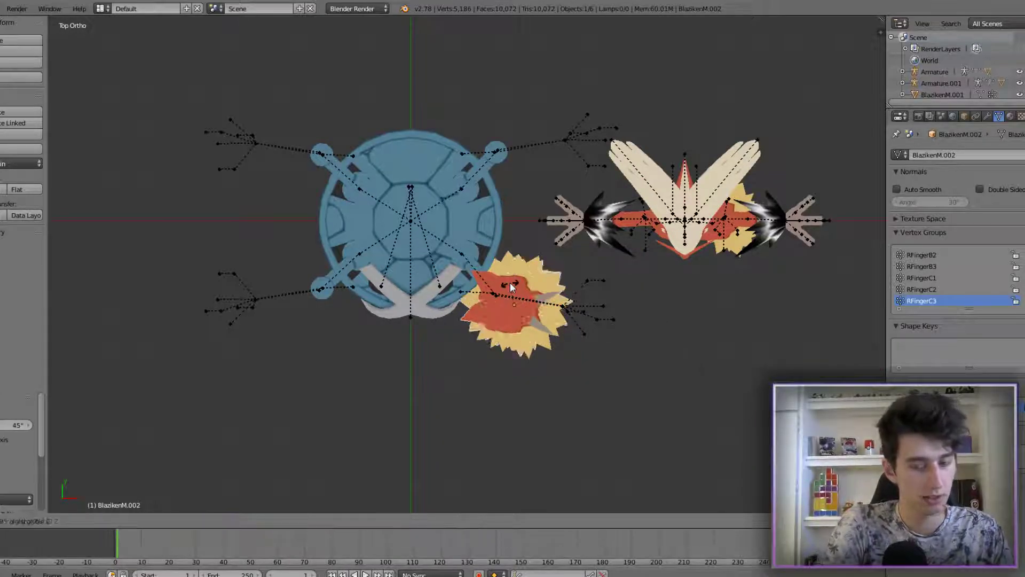
pyautogui.press('Return')
# Place the rotated leg copy over Metagross's diagonally opposite rear ball joint and turn its tip towards the body.
pyautogui.press('g')
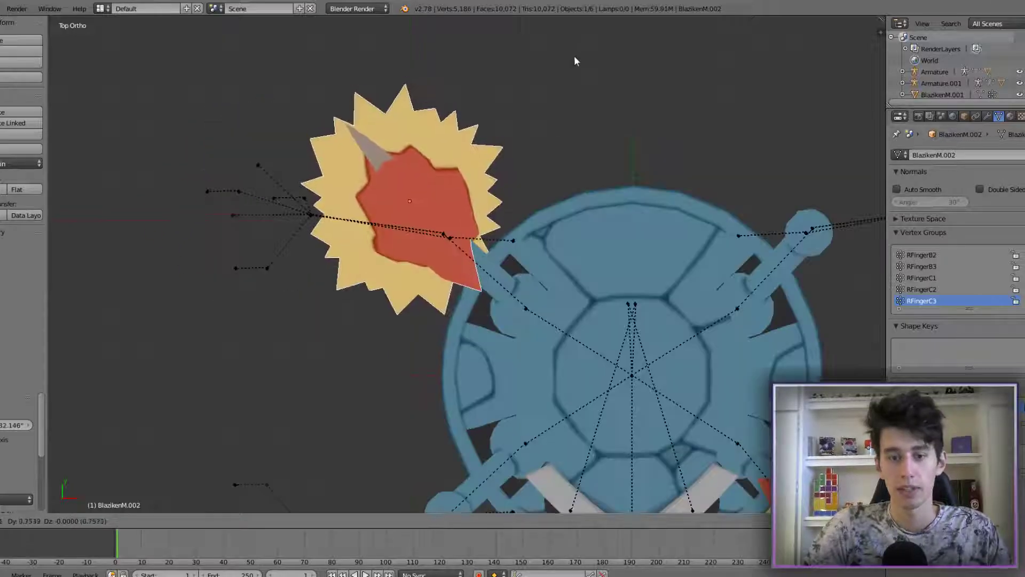
pyautogui.click(577, 64)
pyautogui.press('r')
pyautogui.click(603, 106)
pyautogui.scroll(-4, 601, 138)
pyautogui.press('a')
pyautogui.moveTo(602, 171); pyautogui.dragTo(541, 216, button='middle')
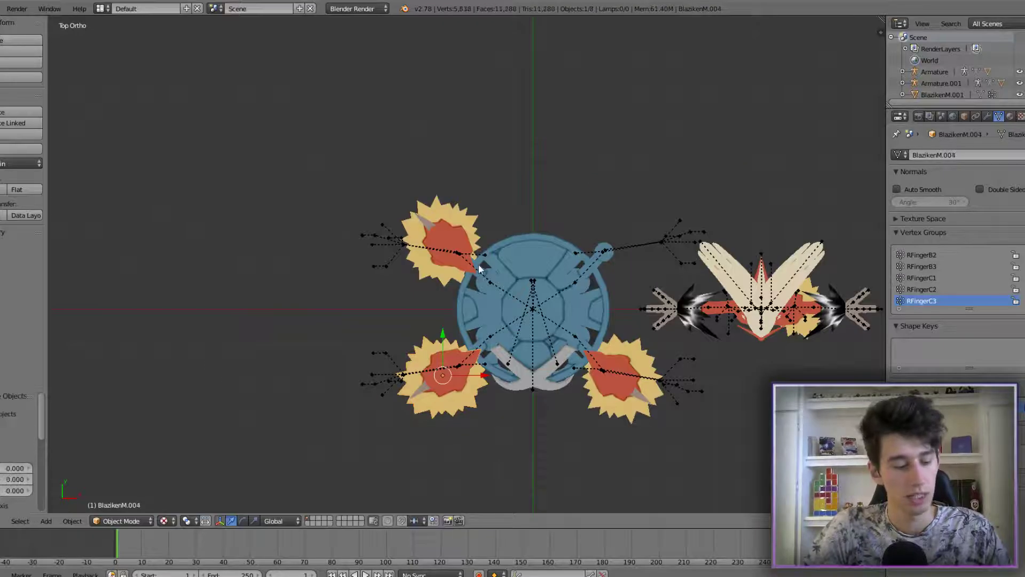
# Rotate the latest leg duplicate about the Z axis and move it to Metagross's remaining bare rear ball joint.
pyautogui.press('r')
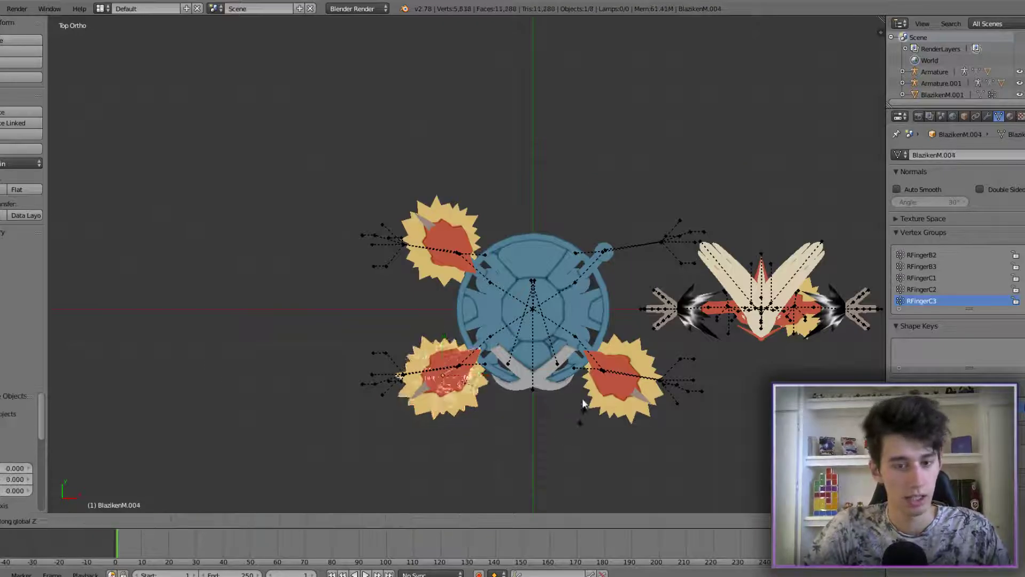
pyautogui.click(399, 367)
pyautogui.press('g')
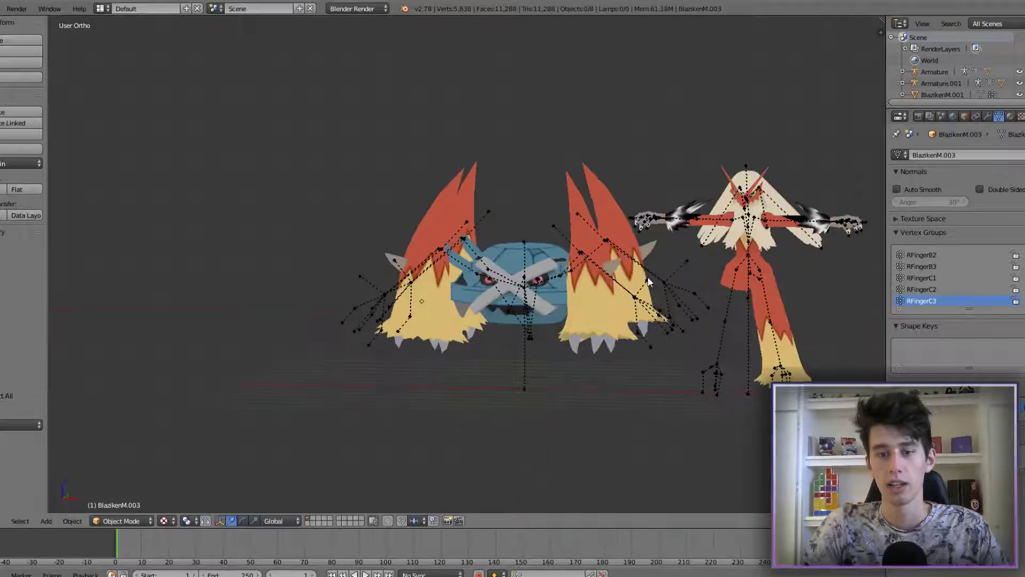
# Examine how the four Blaziken legs sit around Metagross's body from the front, at an angle and from above.
pyautogui.scroll(1, 638, 267)
pyautogui.keyDown('shift'); pyautogui.moveTo(636, 266); pyautogui.dragTo(550, 283, button='middle'); pyautogui.keyUp('shift')
pyautogui.scroll(-2, 502, 293)
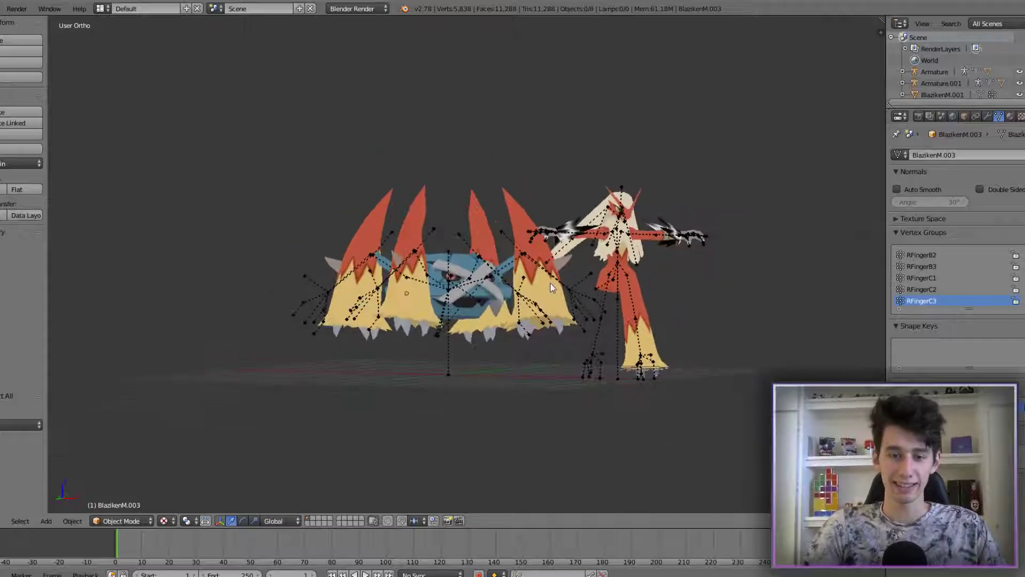
pyautogui.press('KP_1')
pyautogui.scroll(4, 523, 290)
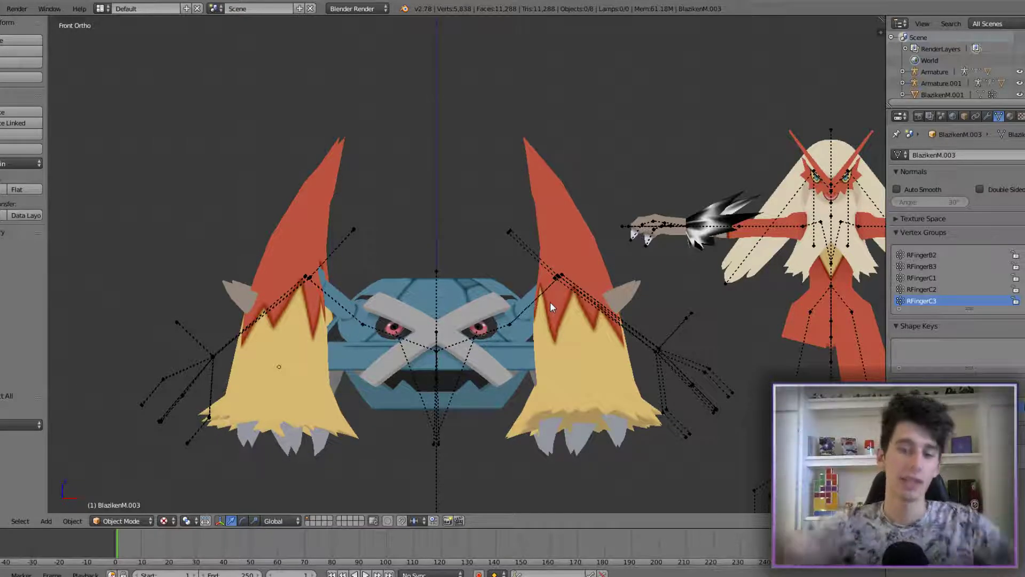
pyautogui.scroll(-3, 550, 302)
pyautogui.moveTo(571, 300); pyautogui.dragTo(582, 329, button='middle')
pyautogui.scroll(4, 581, 329)
pyautogui.scroll(-2, 581, 329)
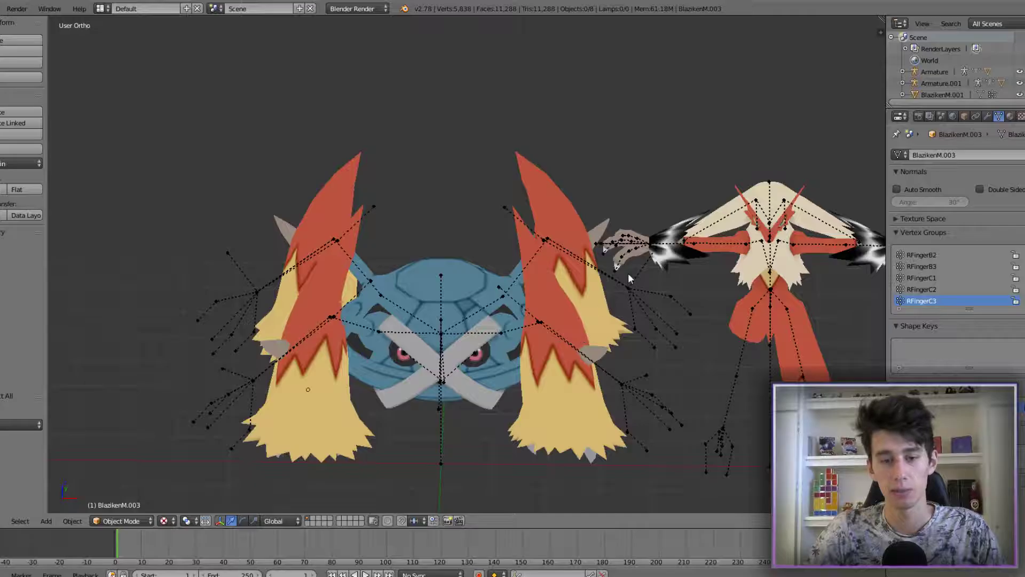
pyautogui.press('KP_7')
pyautogui.scroll(5, 632, 328)
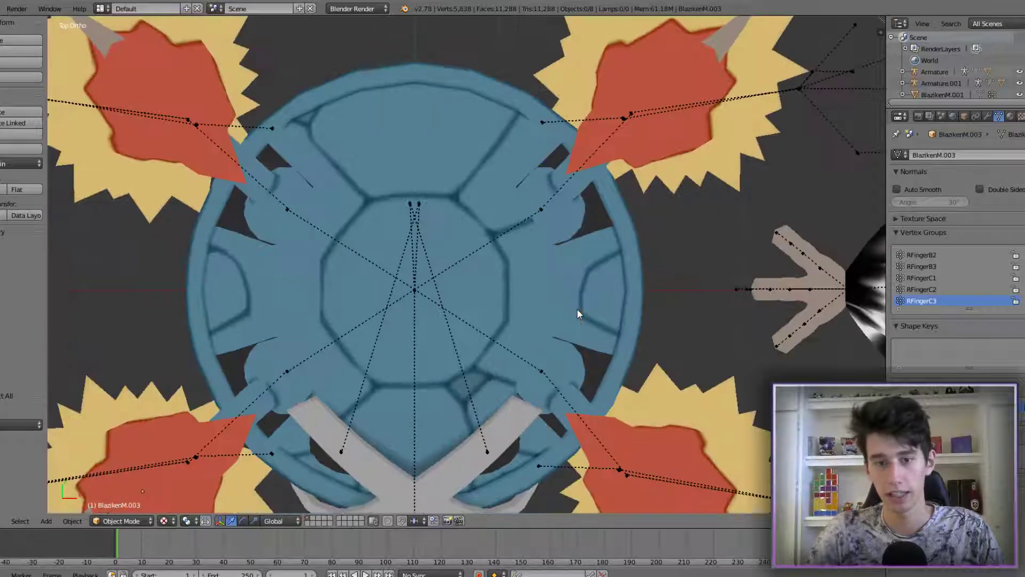
pyautogui.scroll(-6, 578, 312)
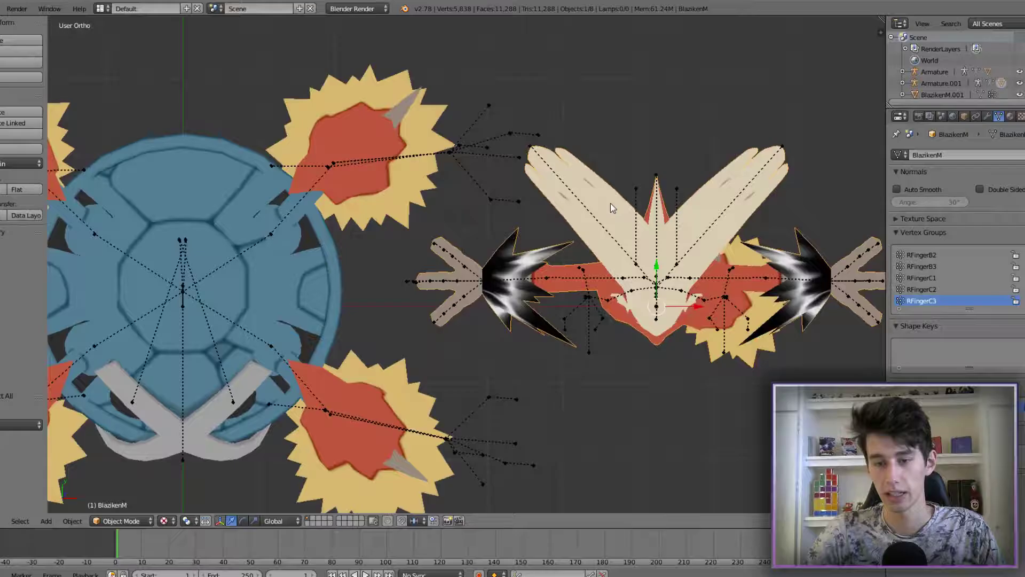
# Edit the Blaziken body mesh in wireframe from behind and select the lower part of one long hair strand.
pyautogui.press('ctrl+KP_1')
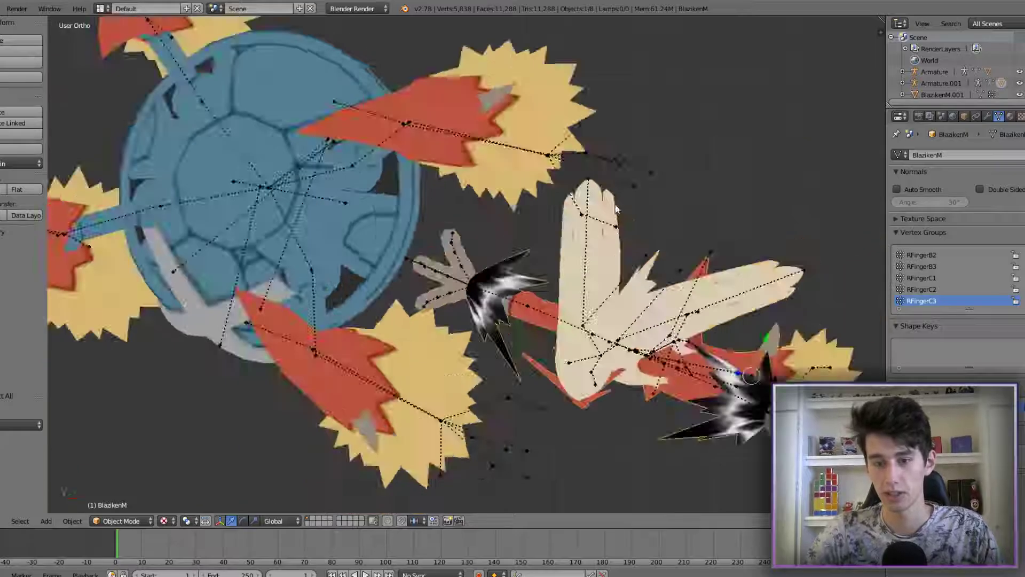
pyautogui.keyDown('shift'); pyautogui.moveTo(470, 244); pyautogui.dragTo(559, 235, button='middle'); pyautogui.keyUp('shift')
pyautogui.scroll(4, 557, 236)
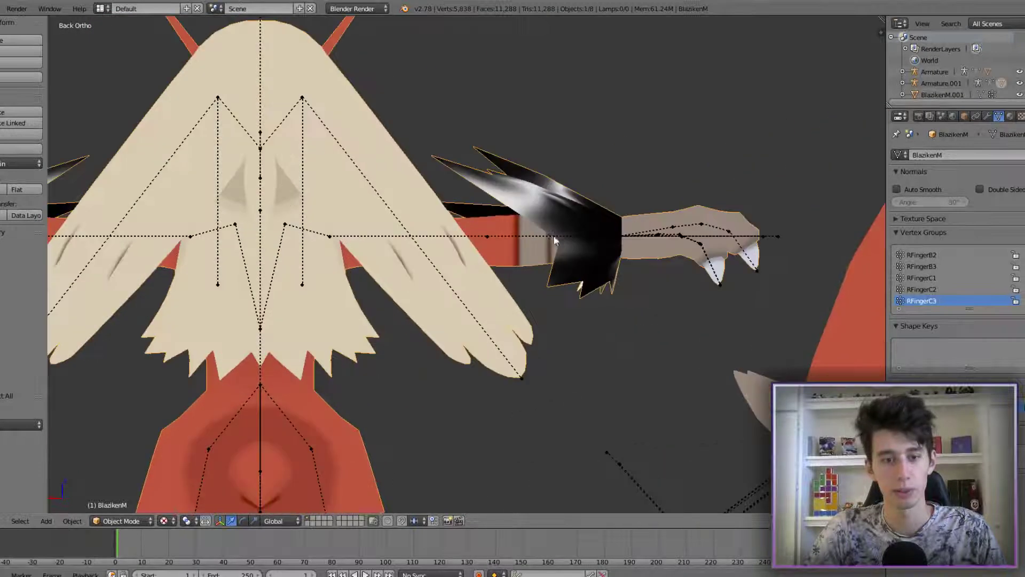
pyautogui.press('Tab')
pyautogui.keyDown('shift'); pyautogui.moveTo(380, 141); pyautogui.dragTo(489, 186, button='middle'); pyautogui.keyUp('shift')
pyautogui.scroll(1, 489, 186)
pyautogui.moveTo(512, 256)
pyautogui.mouseDown(button='middle')
pyautogui.moveTo(603, 196)
pyautogui.moveTo(599, 232)
pyautogui.mouseUp(button='middle')
pyautogui.press('z')
pyautogui.press('c')
pyautogui.scroll(-3, 561, 273)
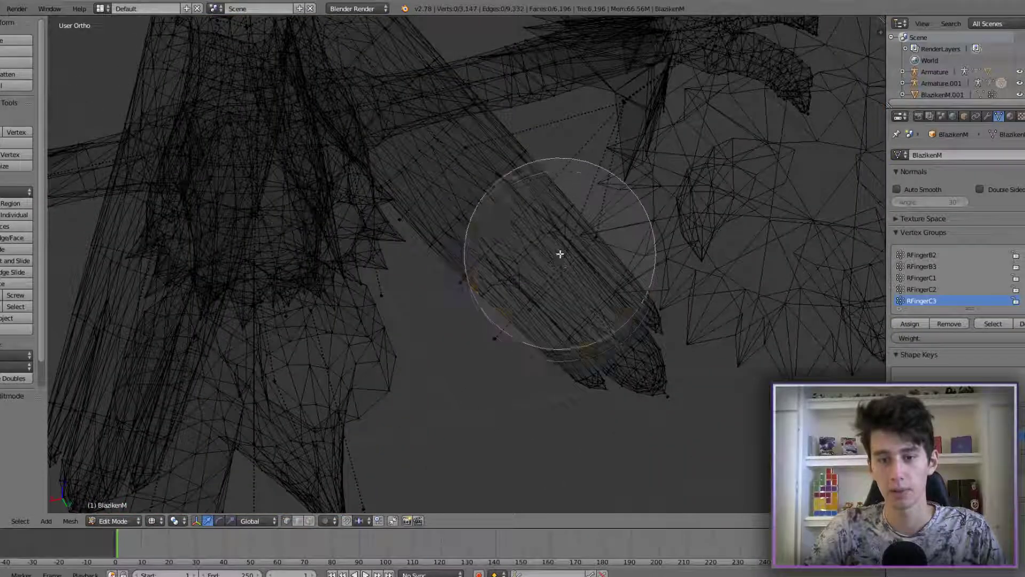
pyautogui.moveTo(559, 254); pyautogui.dragTo(644, 357)
pyautogui.rightClick(644, 357)
# Extend the selection up the hair strand, separate it into its own object and place it above Metagross's head.
pyautogui.keyDown('shift'); pyautogui.moveTo(557, 217); pyautogui.dragTo(626, 299, button='middle'); pyautogui.keyUp('shift')
pyautogui.scroll(-2, 622, 288)
pyautogui.moveTo(607, 224); pyautogui.dragTo(730, 283, button='middle')
pyautogui.scroll(3, 694, 230)
pyautogui.press('c')
pyautogui.moveTo(581, 133); pyautogui.dragTo(630, 151)
pyautogui.rightClick(630, 152)
pyautogui.scroll(-4, 627, 155)
pyautogui.moveTo(627, 155); pyautogui.dragTo(470, 183, button='middle')
# Select the ring of vertices around the separated hair strand's open end and restore the textured display.
pyautogui.scroll(3, 474, 224)
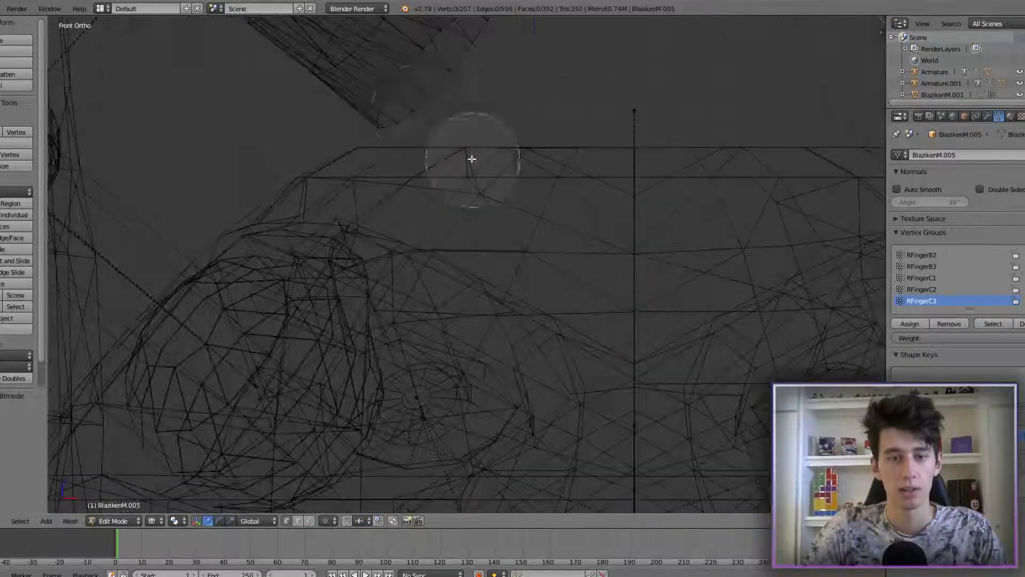
pyautogui.moveTo(469, 155)
pyautogui.mouseDown()
pyautogui.moveTo(411, 96)
pyautogui.moveTo(417, 84)
pyautogui.mouseUp()
pyautogui.keyDown('shift'); pyautogui.moveTo(416, 85); pyautogui.dragTo(471, 258, button='middle'); pyautogui.keyUp('shift')
pyautogui.moveTo(472, 258); pyautogui.dragTo(485, 241)
pyautogui.rightClick(487, 240)
pyautogui.hotkey('alt', 'z')
pyautogui.scroll(-5, 513, 259)
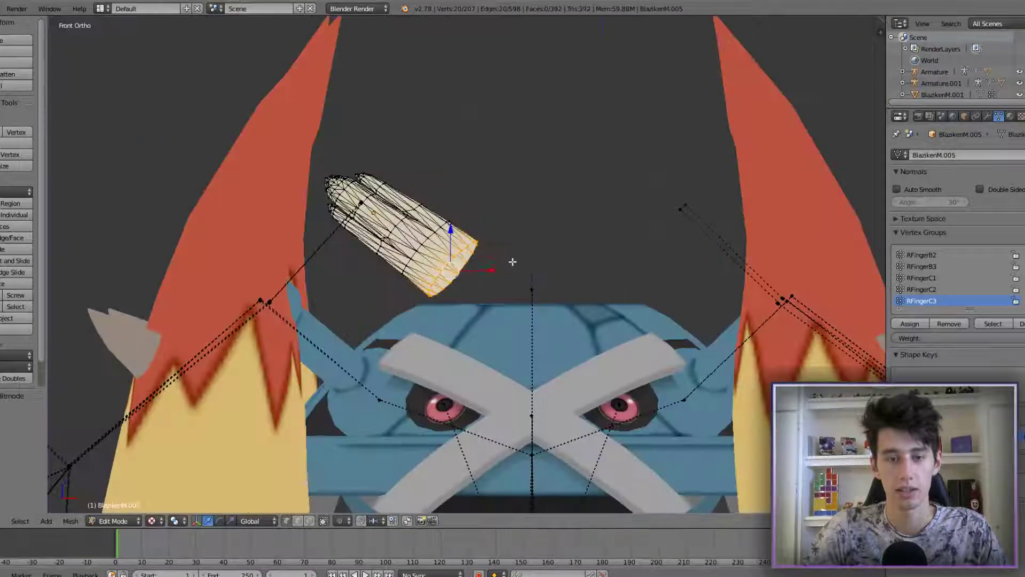
# Lengthen and curve the hair strand by moving, rotating and extruding its open end down towards Metagross's head.
pyautogui.press('g')
pyautogui.click(522, 233)
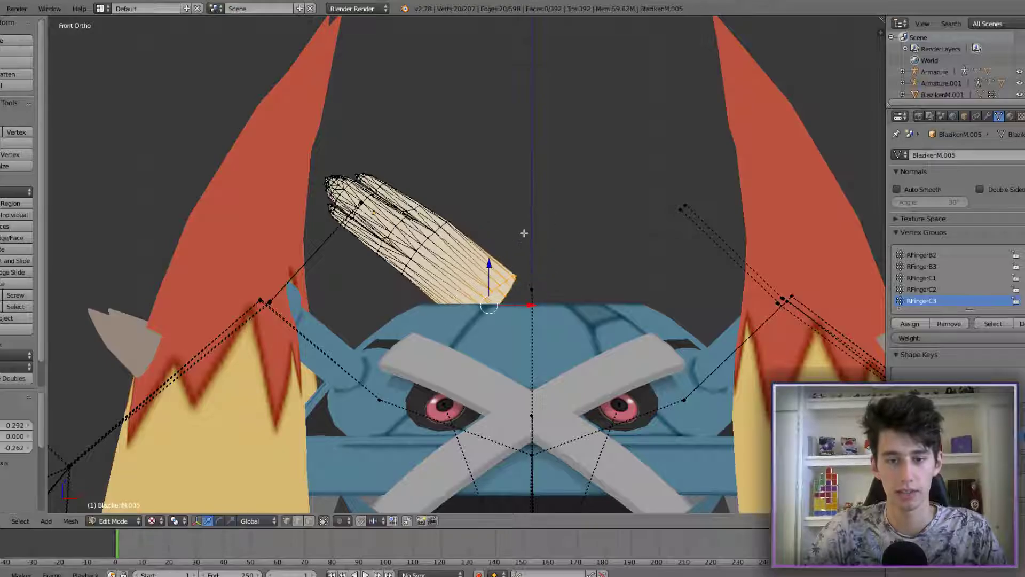
pyautogui.press('r')
pyautogui.press('e')
pyautogui.click(626, 297)
pyautogui.press('g')
pyautogui.click(611, 249)
pyautogui.press('Tab')
# Position the curved hair strand against the upper end of Metagross's face cross, aligning it in the top and front views.
pyautogui.press('g')
pyautogui.press('g')
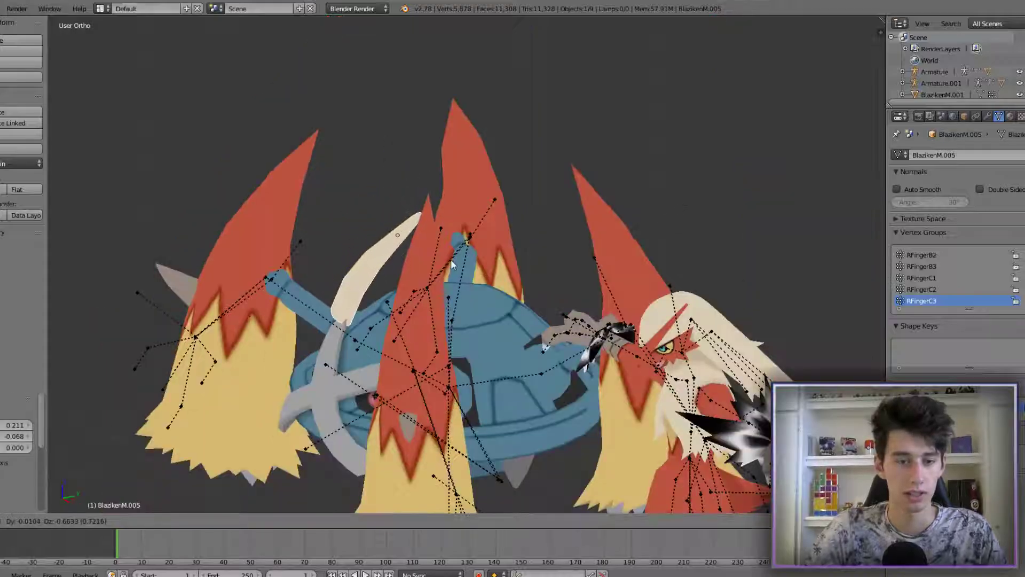
pyautogui.click(452, 265)
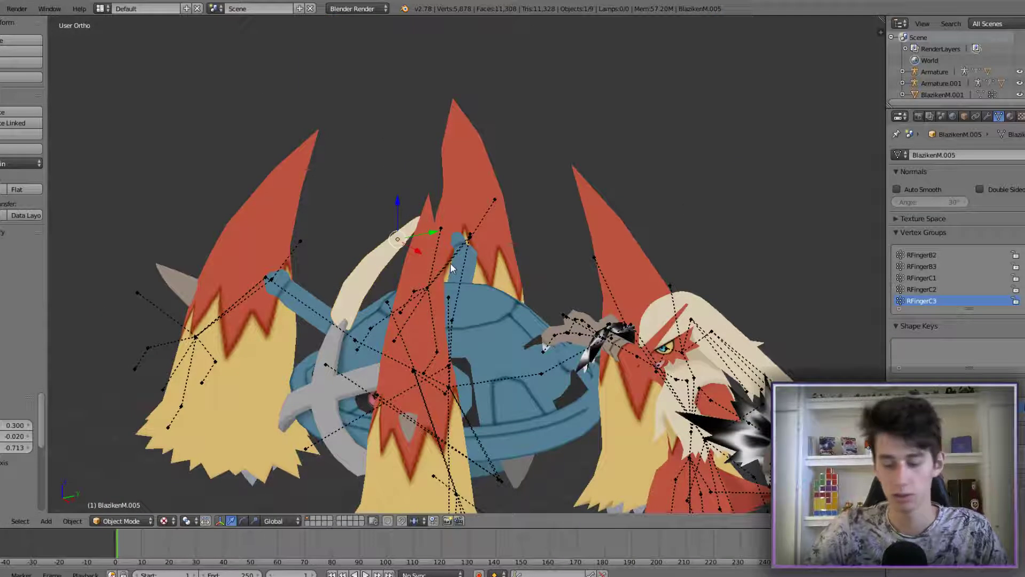
pyautogui.press('KP_7')
pyautogui.scroll(5, 594, 257)
pyautogui.press('g')
pyautogui.click(559, 255)
pyautogui.press('KP_1')
pyautogui.scroll(-4, 593, 241)
pyautogui.keyDown('shift'); pyautogui.moveTo(622, 226); pyautogui.dragTo(514, 231, button='middle'); pyautogui.keyUp('shift')
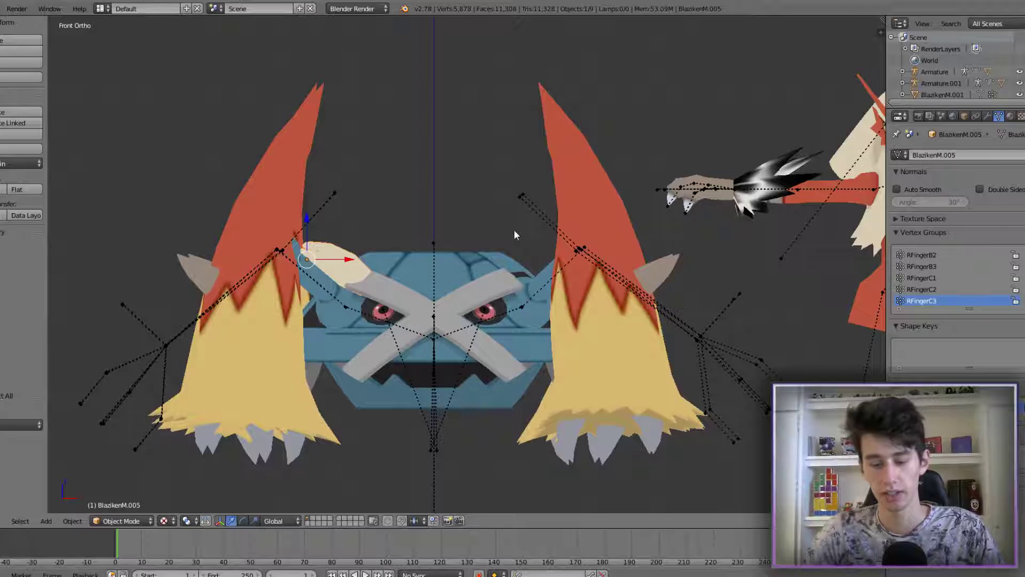
pyautogui.hotkey('ctrl', 'p')
pyautogui.click(513, 230)
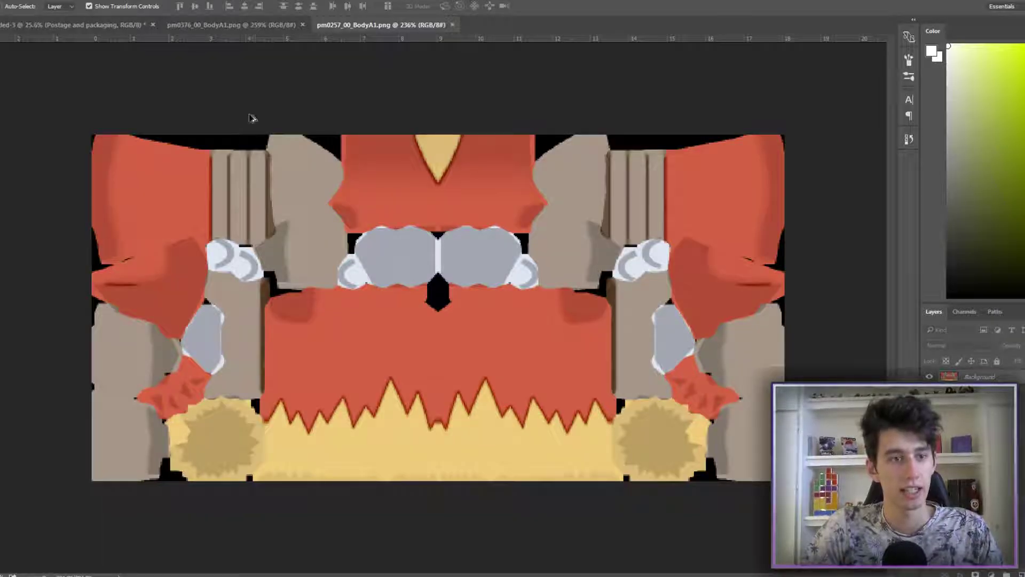
# In pm0376_00_BodyA1.png, select all the light blue shell plates on both texture halves with the Magic Wand.
pyautogui.keyDown('alt'); pyautogui.scroll(3, 252, 118); pyautogui.keyUp('alt')
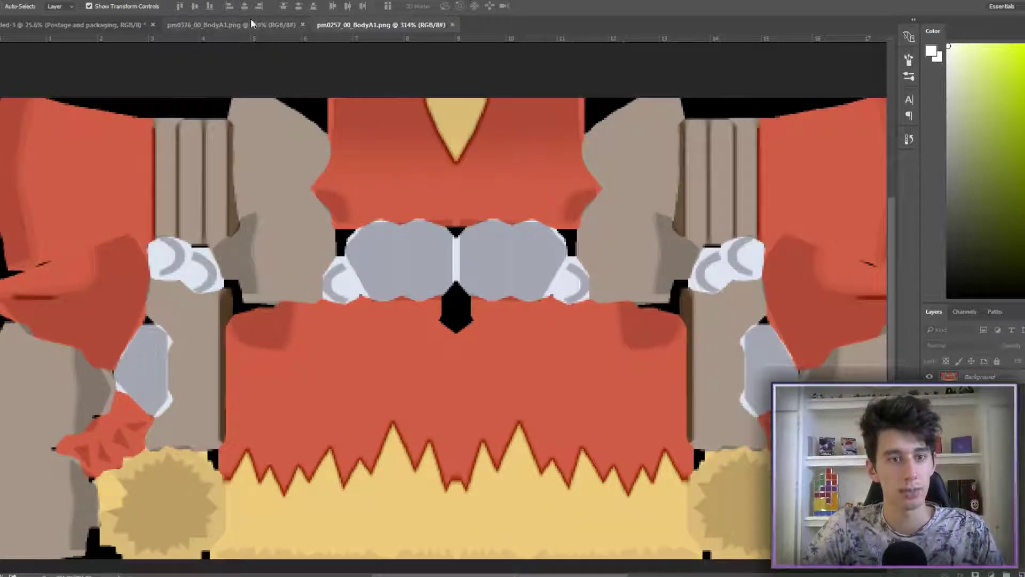
pyautogui.click(253, 25)
pyautogui.keyDown('alt'); pyautogui.scroll(1, 348, 227); pyautogui.keyUp('alt')
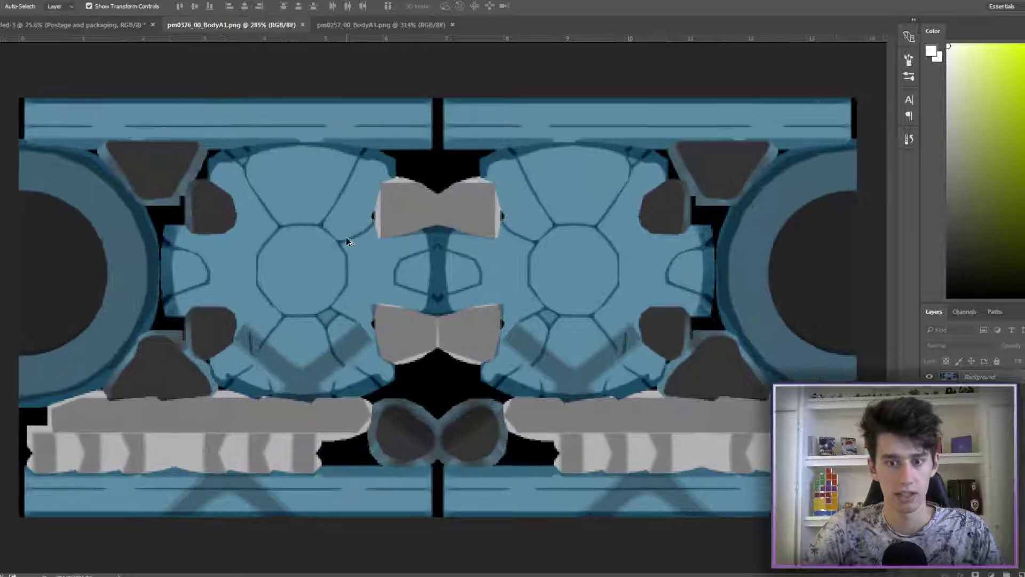
pyautogui.press('w')
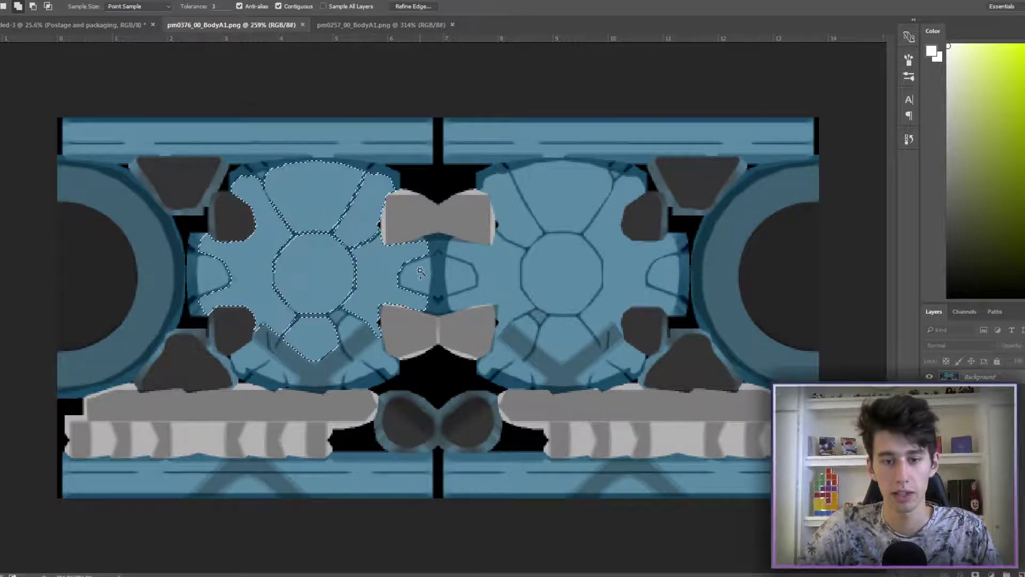
pyautogui.click(559, 207)
pyautogui.click(564, 271)
pyautogui.click(622, 267)
pyautogui.click(660, 277)
pyautogui.click(562, 340)
pyautogui.click(526, 323)
pyautogui.click(622, 356)
pyautogui.click(498, 359)
pyautogui.click(369, 360)
pyautogui.click(350, 324)
pyautogui.click(274, 367)
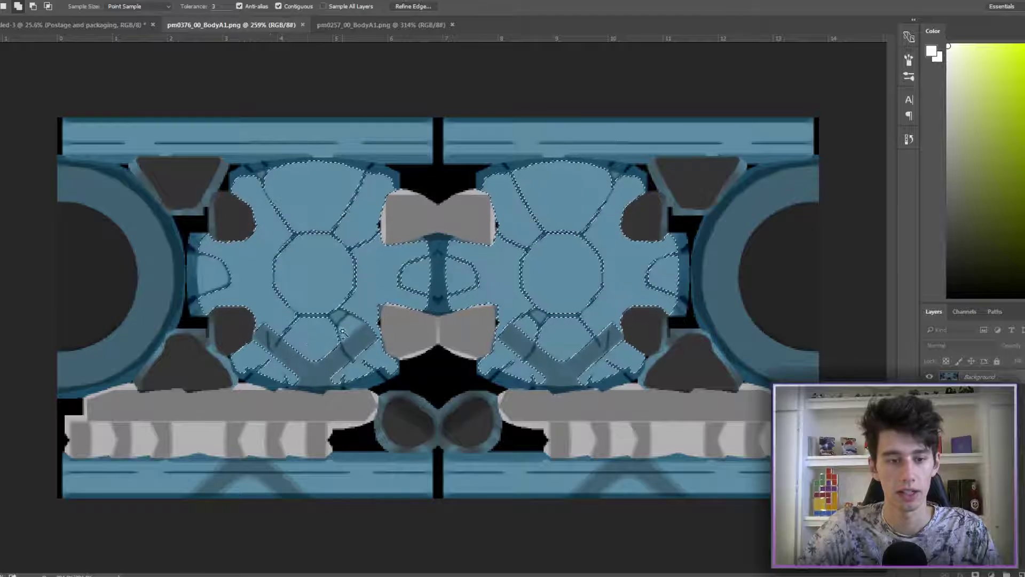
# Paint the selected shell plates with the bright red sampled from pm0257_00_BodyA1.png.
pyautogui.hotkey('ctrl', 'Tab')
pyautogui.press('b')
pyautogui.keyDown('alt'); pyautogui.click(133, 134); pyautogui.keyUp('alt')
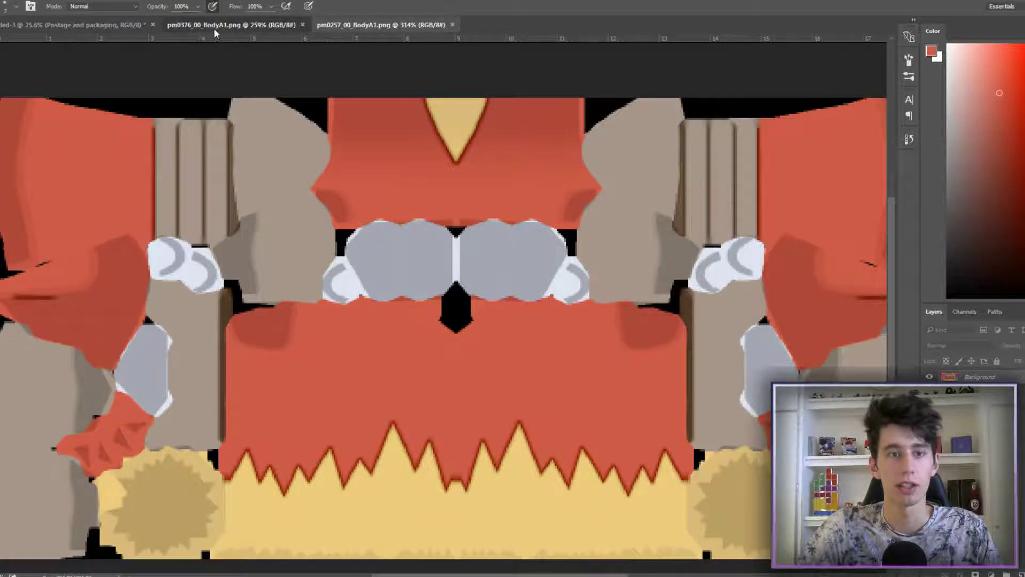
pyautogui.click(230, 24)
pyautogui.rightClick(247, 132)
pyautogui.click(333, 156)
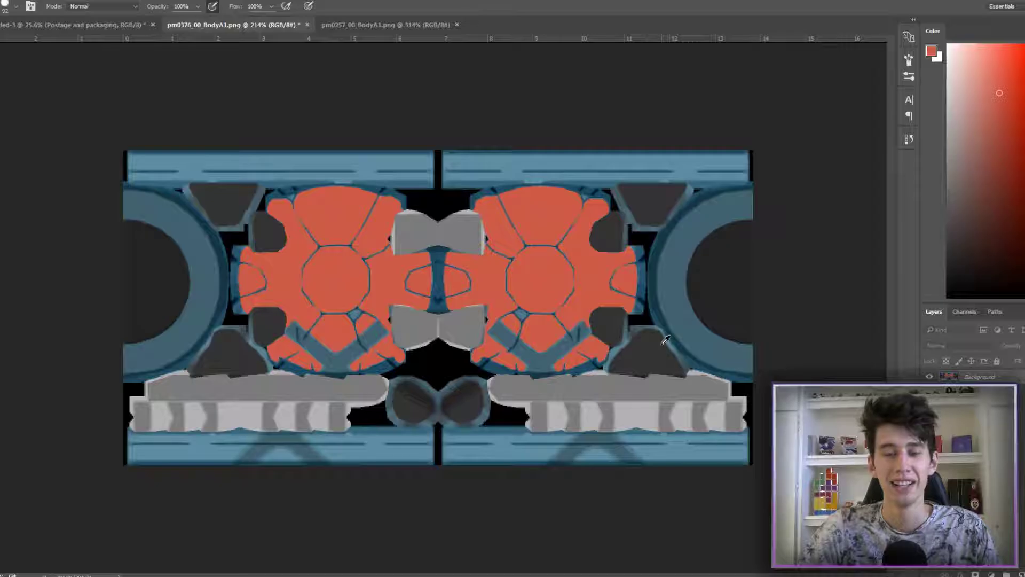
pyautogui.keyDown('alt'); pyautogui.scroll(3, 663, 343); pyautogui.keyUp('alt')
pyautogui.keyDown('alt'); pyautogui.scroll(-1, 666, 340); pyautogui.keyUp('alt')
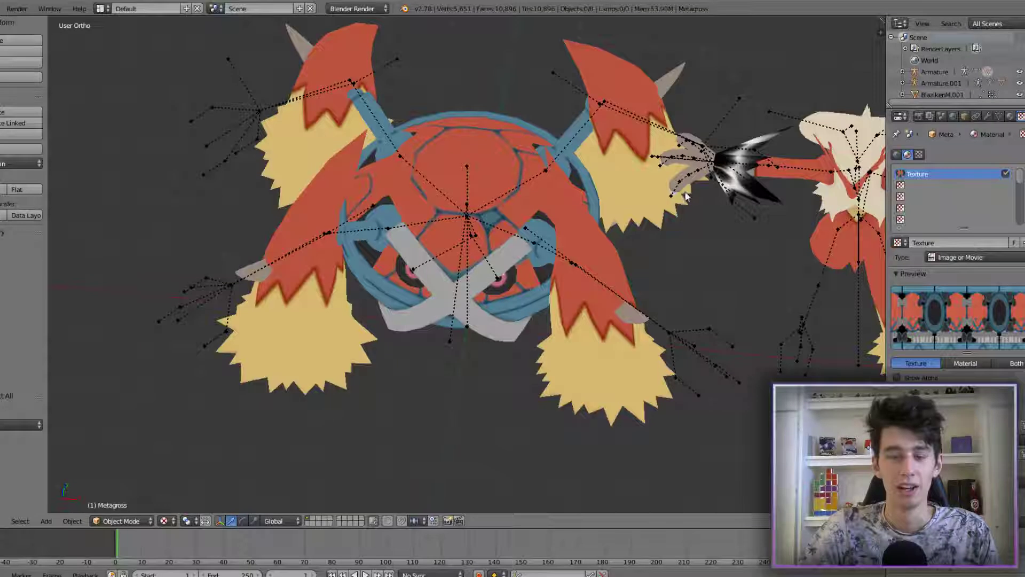
# In Blender, examine the red-textured Metagross body from above, from below and around the face.
pyautogui.moveTo(427, 213); pyautogui.dragTo(534, 207, button='middle')
pyautogui.scroll(5, 533, 220)
pyautogui.scroll(-5, 540, 307)
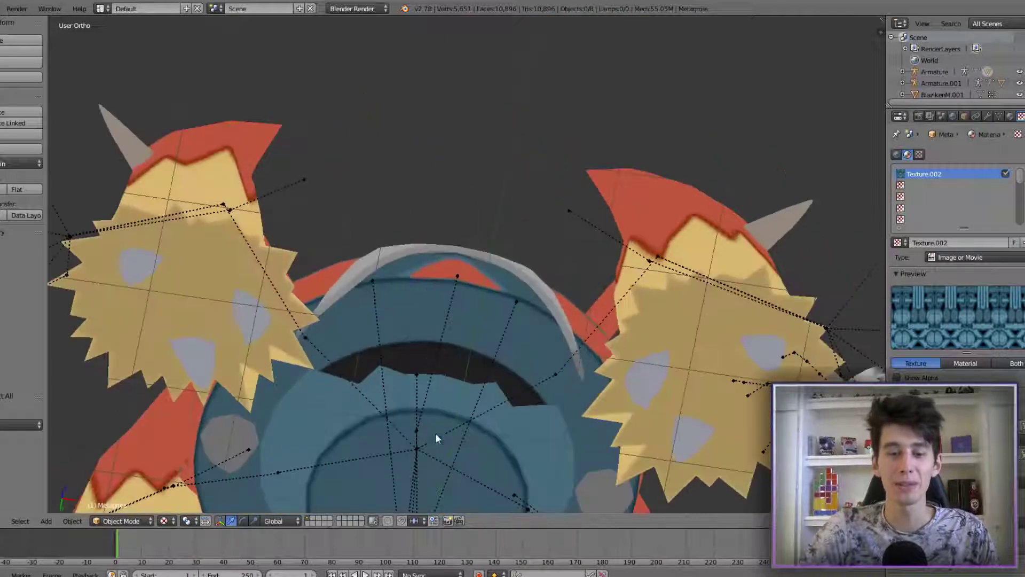
pyautogui.scroll(4, 509, 310)
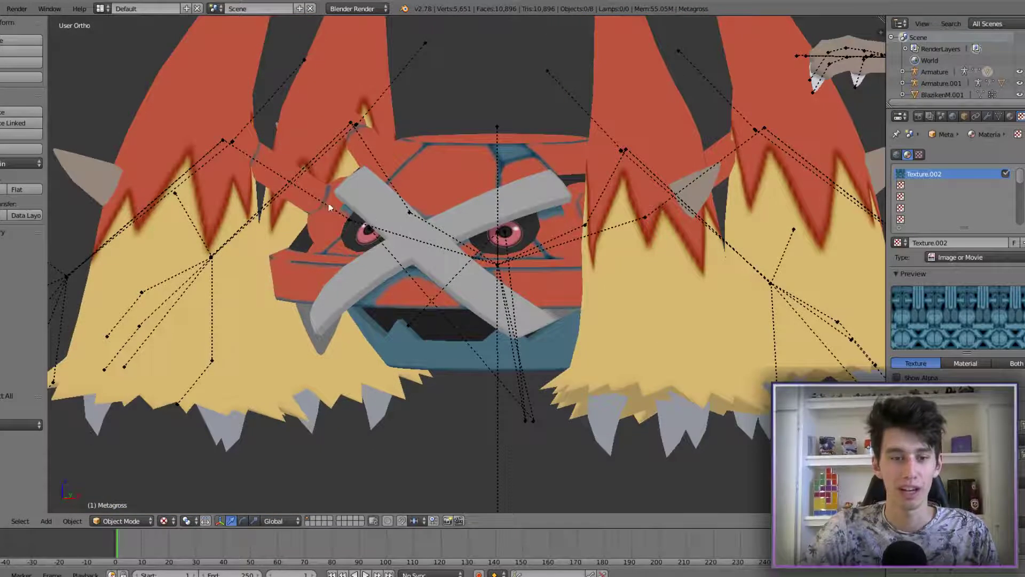
pyautogui.keyDown('shift'); pyautogui.moveTo(323, 229); pyautogui.dragTo(442, 321, button='middle'); pyautogui.keyUp('shift')
pyautogui.scroll(4, 442, 320)
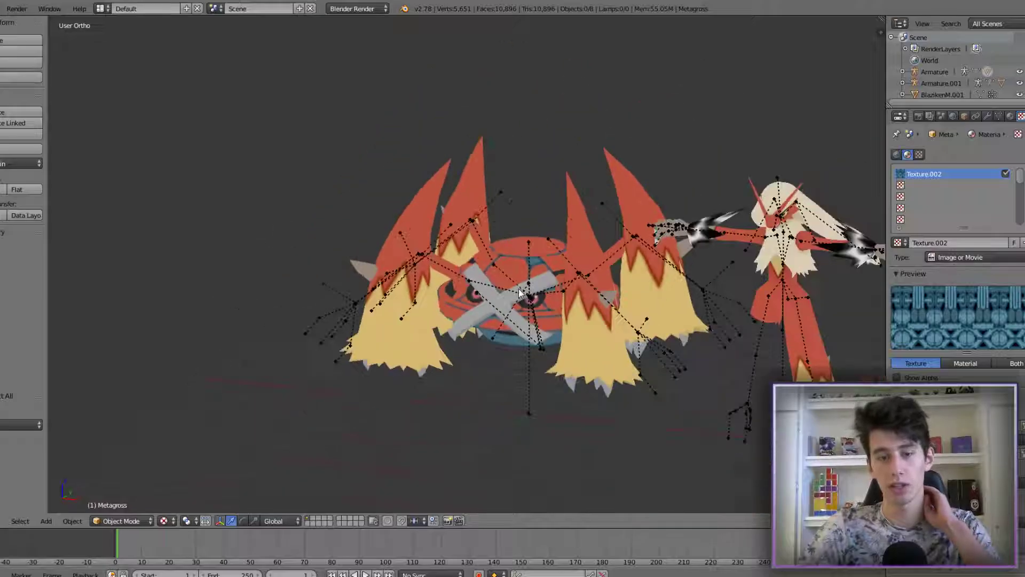
pyautogui.moveTo(519, 288); pyautogui.dragTo(567, 309, button='middle')
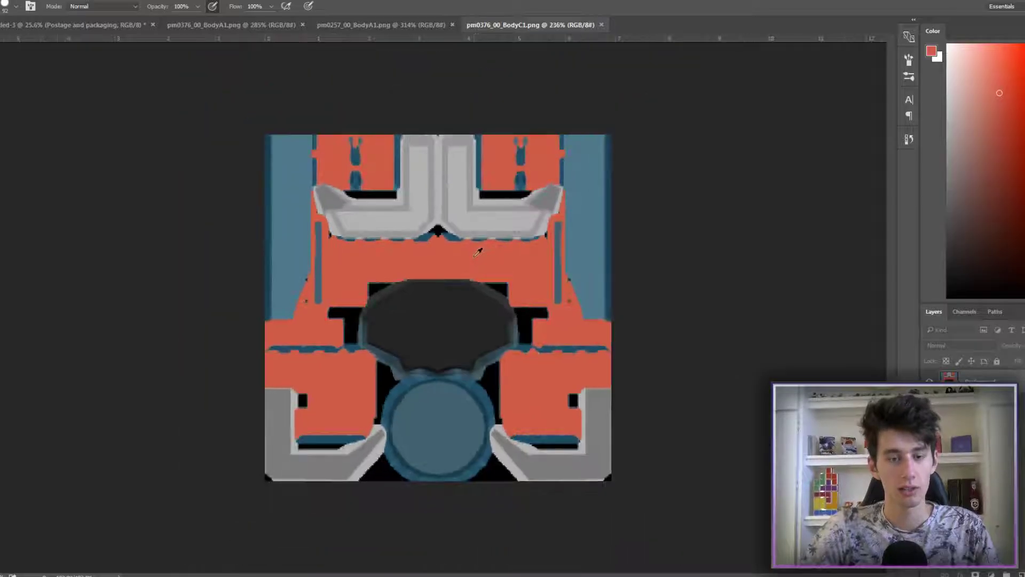
# In Photoshop, select the red areas of pm0376_00_BodyC1.png and paint them with the greyish brown sampled from pm0257_00_BodyA1.png.
pyautogui.hotkey('ctrl', '+')
pyautogui.hotkey('ctrl', '+')
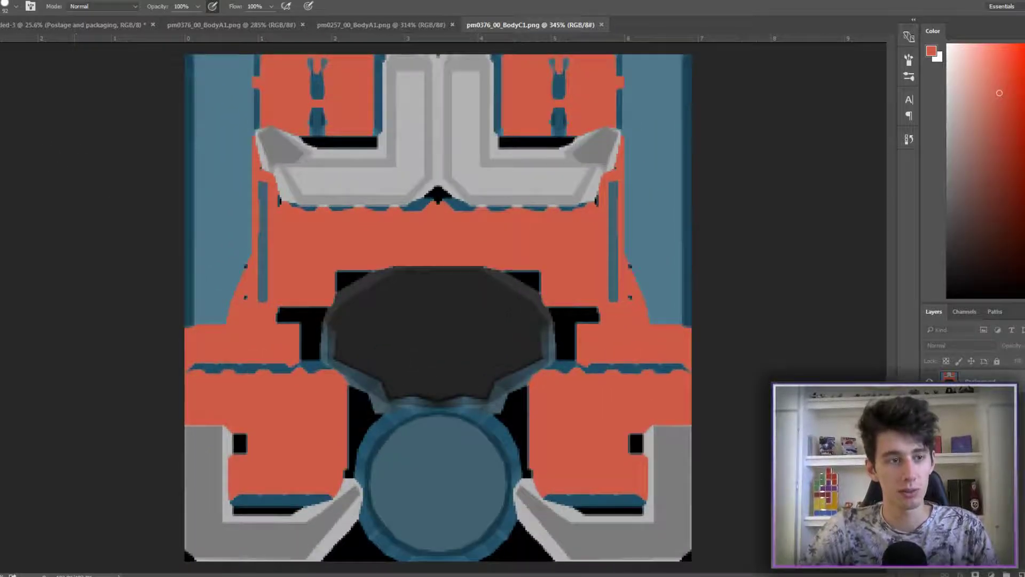
pyautogui.press('w')
pyautogui.click(525, 99)
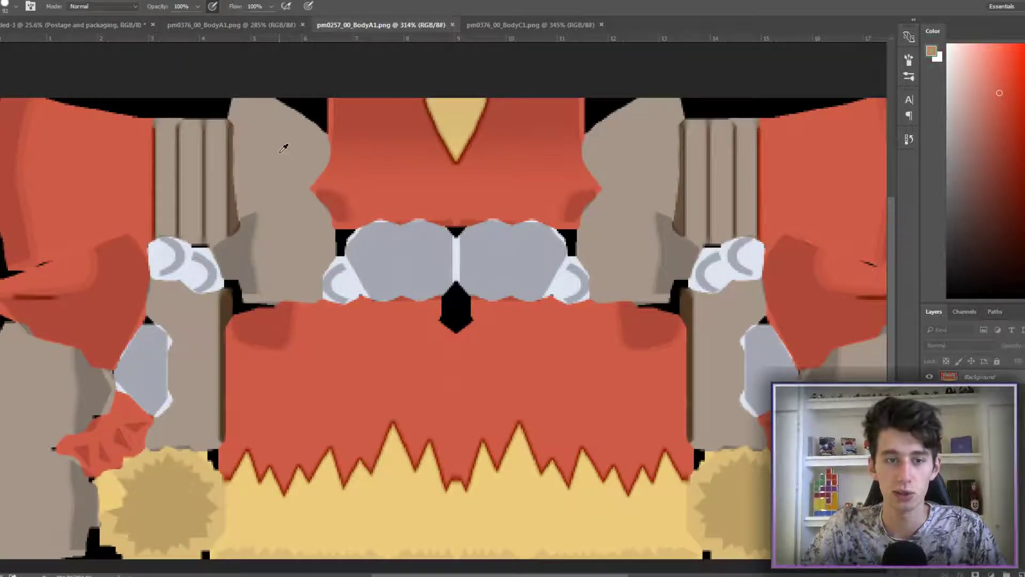
pyautogui.keyDown('alt'); pyautogui.click(283, 148); pyautogui.keyUp('alt')
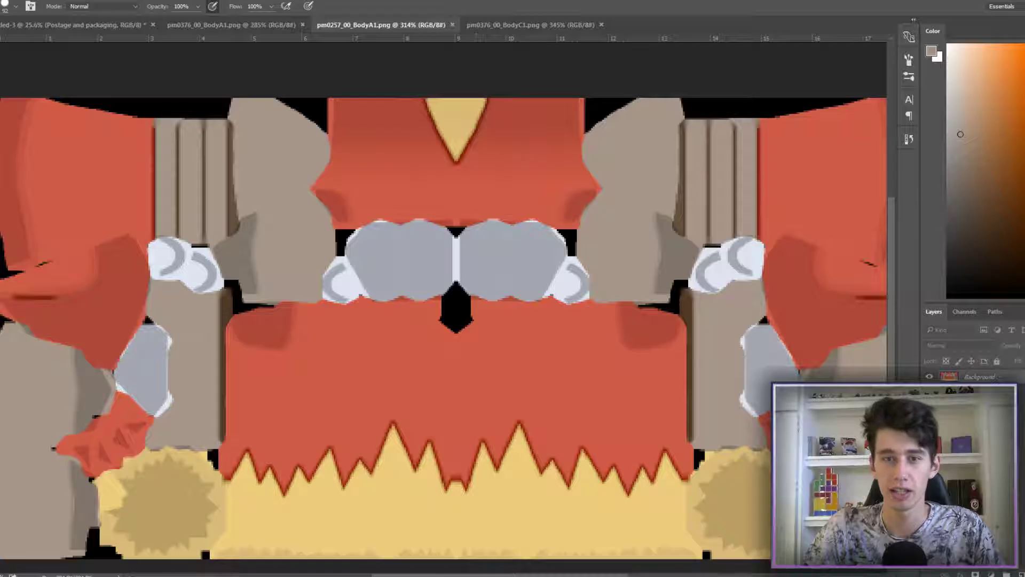
pyautogui.click(483, 23)
pyautogui.moveTo(363, 195)
pyautogui.mouseDown()
pyautogui.moveTo(290, 243)
pyautogui.moveTo(203, 336)
pyautogui.moveTo(277, 347)
pyautogui.moveTo(320, 422)
pyautogui.moveTo(387, 454)
pyautogui.mouseUp()
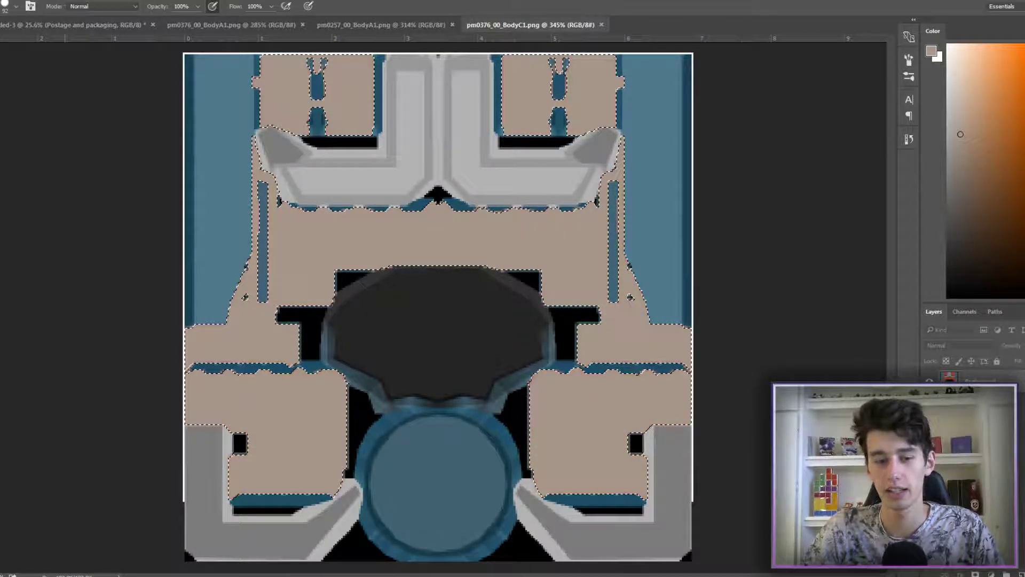
pyautogui.hotkey('alt', 'f')
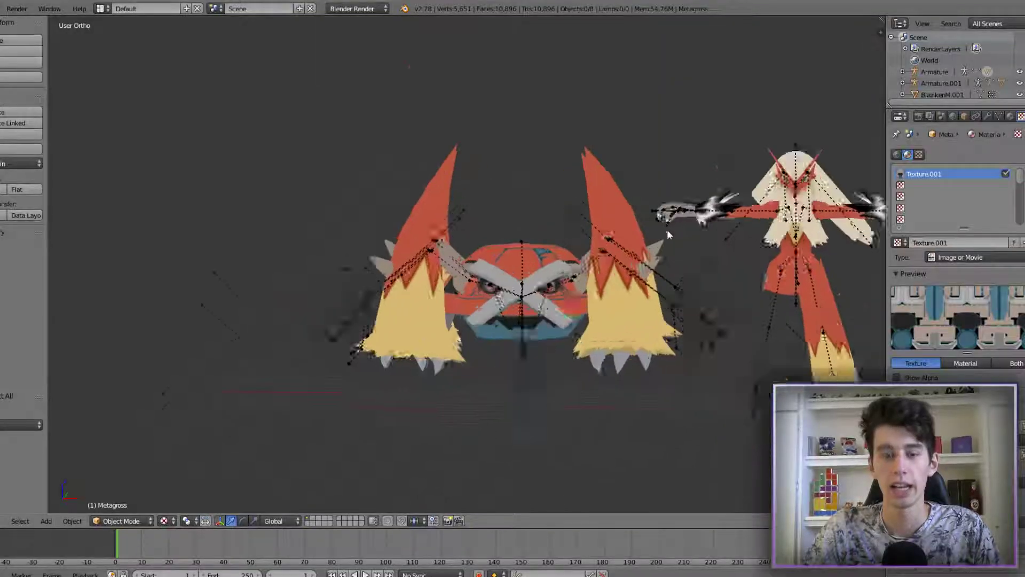
# In Blender, examine the brown joints connecting Metagross's body to the Blaziken legs from several angles.
pyautogui.scroll(4, 667, 234)
pyautogui.moveTo(679, 230); pyautogui.dragTo(647, 271, button='middle')
pyautogui.scroll(3, 646, 272)
pyautogui.moveTo(568, 286); pyautogui.dragTo(357, 283, button='middle')
pyautogui.scroll(-7, 254, 275)
pyautogui.moveTo(254, 275); pyautogui.dragTo(296, 253, button='middle')
pyautogui.scroll(6, 296, 253)
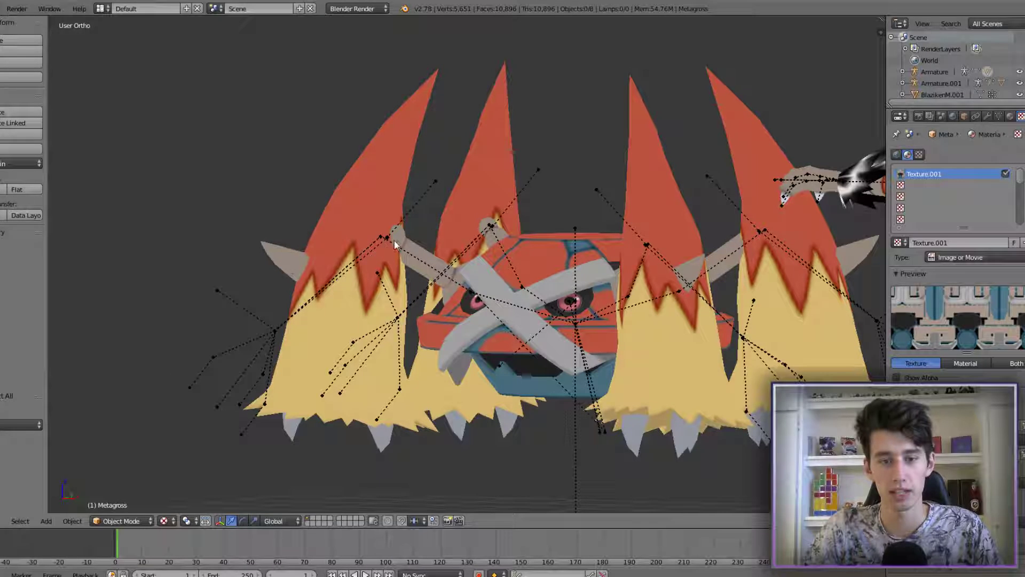
pyautogui.scroll(3, 394, 244)
pyautogui.scroll(-5, 254, 194)
pyautogui.moveTo(332, 195); pyautogui.dragTo(473, 234, button='middle')
pyautogui.scroll(5, 531, 251)
pyautogui.scroll(-5, 531, 251)
# Examine Metagross's face and cross in the front view, and check the recoloured body from above and around.
pyautogui.press('KP_1')
pyautogui.scroll(3, 511, 240)
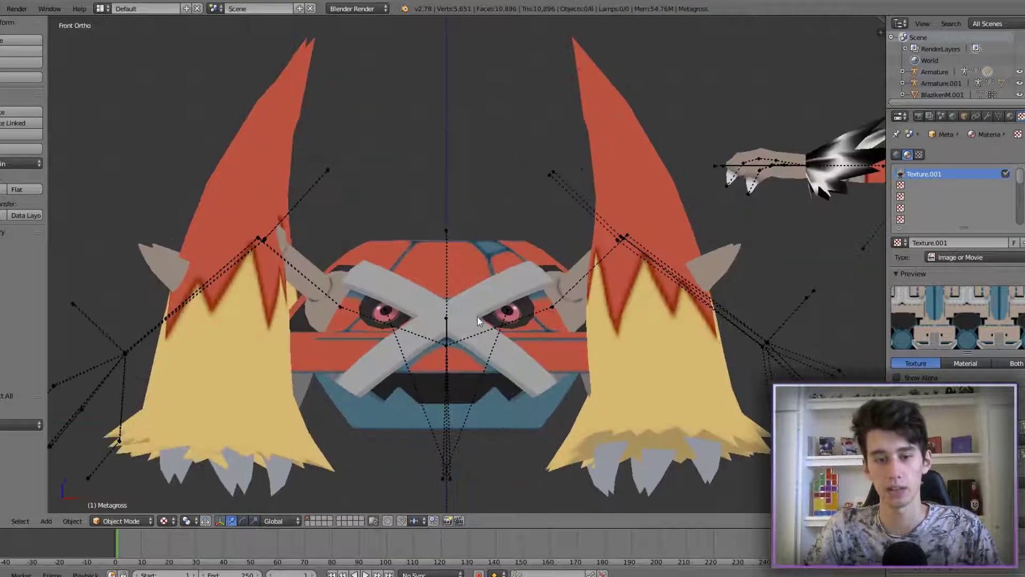
pyautogui.scroll(2, 477, 316)
pyautogui.scroll(-2, 470, 329)
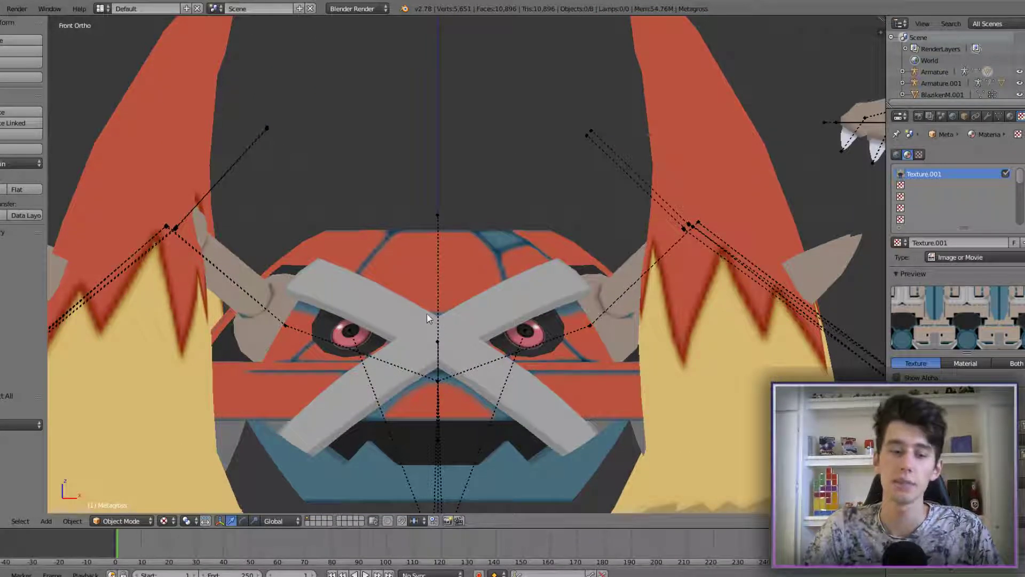
pyautogui.scroll(-3, 427, 312)
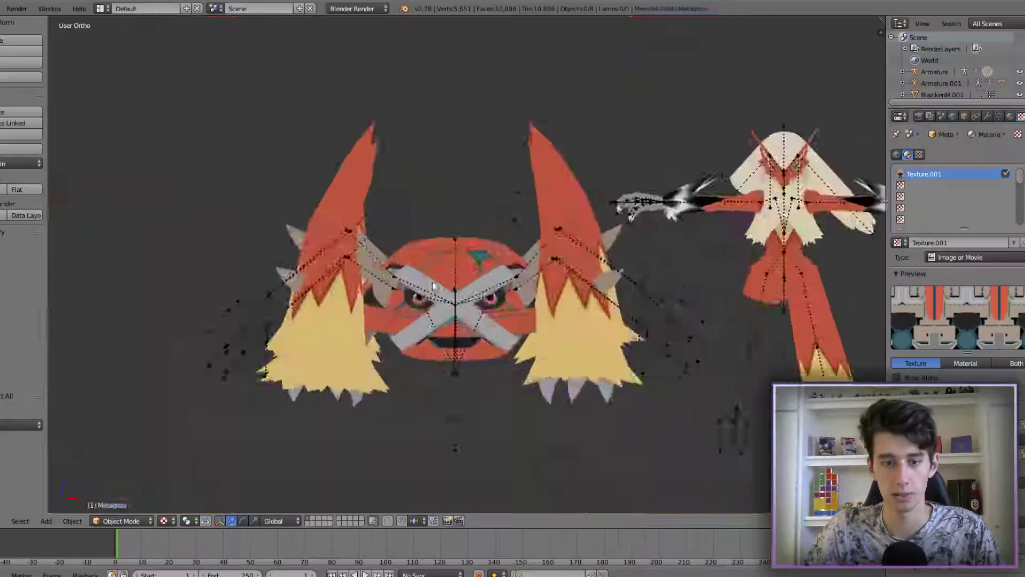
pyautogui.scroll(1, 488, 399)
pyautogui.moveTo(488, 399); pyautogui.dragTo(449, 458, button='middle')
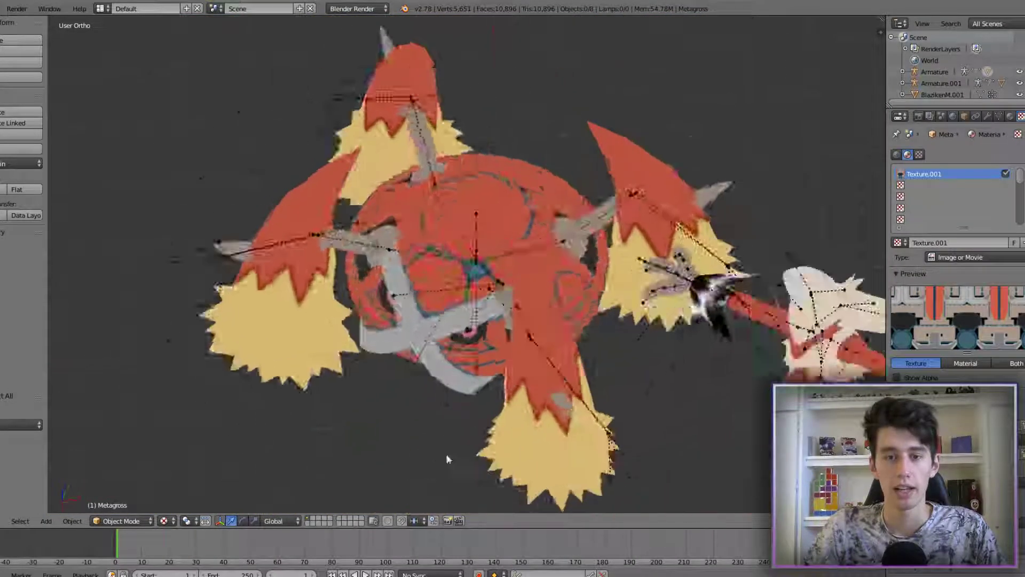
pyautogui.scroll(5, 505, 277)
pyautogui.scroll(-5, 291, 252)
pyautogui.moveTo(291, 252); pyautogui.dragTo(432, 256, button='middle')
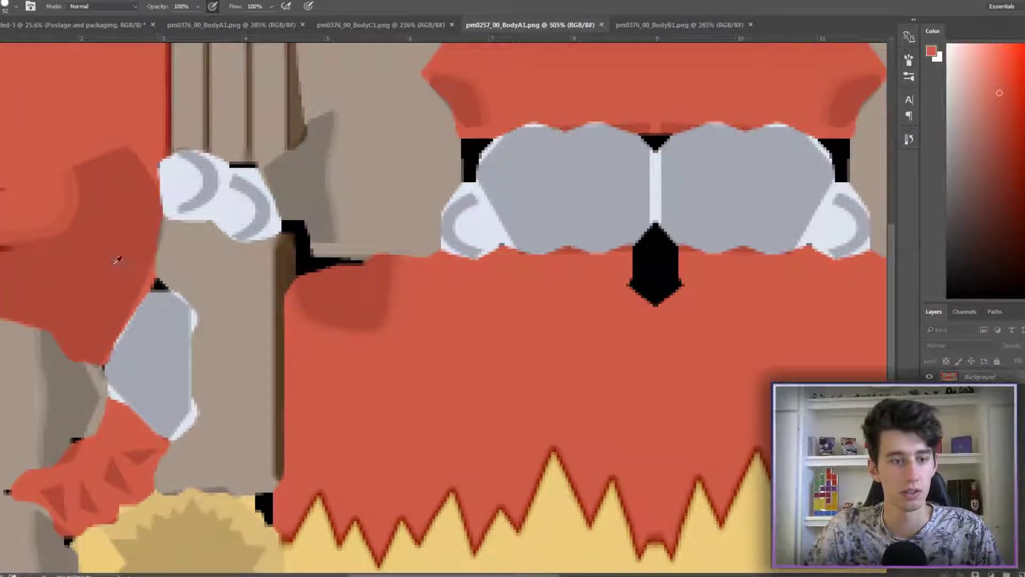
# In Photoshop, sample the darker red shading from pm0257_00_BodyA1.png and select the dark blue rim of the large circles in pm0376_00_BodyA1.png.
pyautogui.keyDown('alt'); pyautogui.scroll(-5, 113, 252); pyautogui.keyUp('alt')
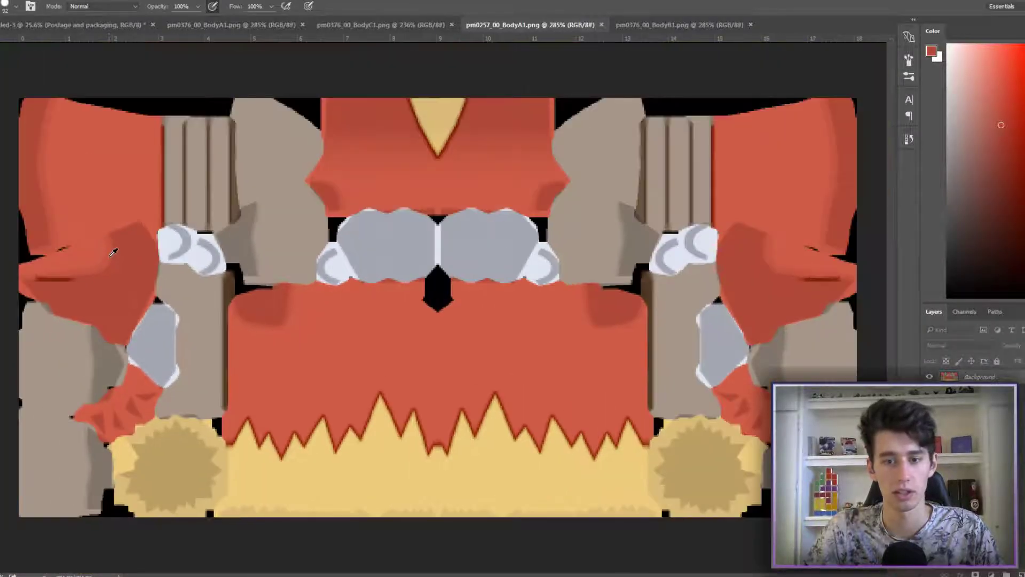
pyautogui.keyDown('alt'); pyautogui.scroll(6, 659, 275); pyautogui.keyUp('alt')
pyautogui.keyDown('alt'); pyautogui.scroll(3, 658, 275); pyautogui.keyUp('alt')
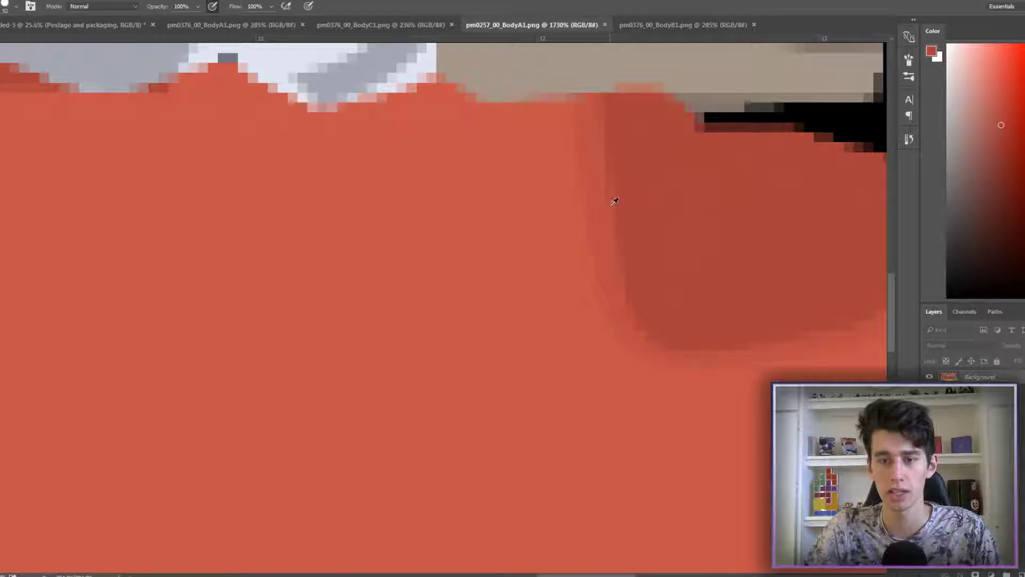
pyautogui.keyDown('alt'); pyautogui.scroll(-8, 678, 225); pyautogui.keyUp('alt')
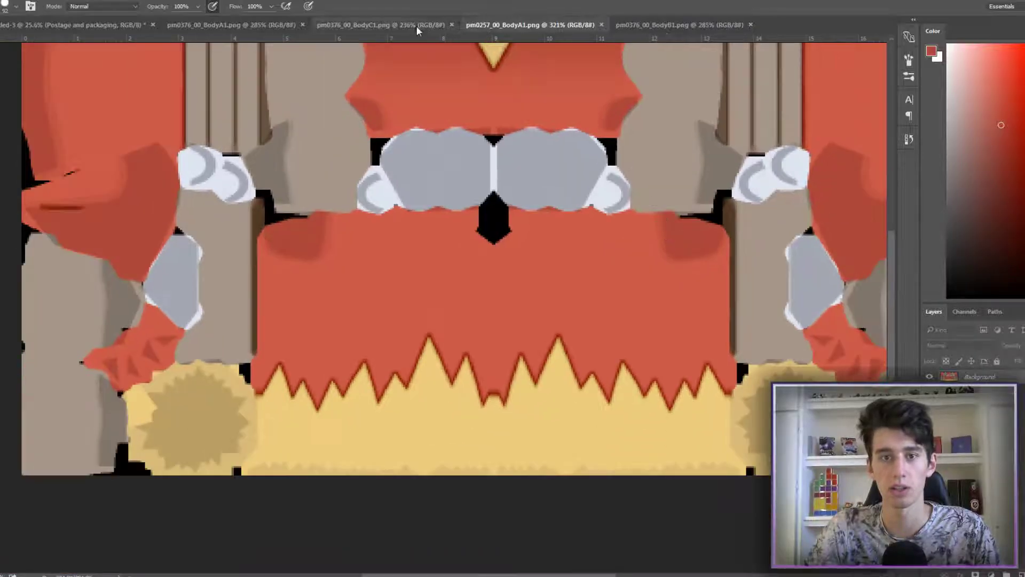
pyautogui.click(420, 25)
pyautogui.click(231, 25)
pyautogui.press('w')
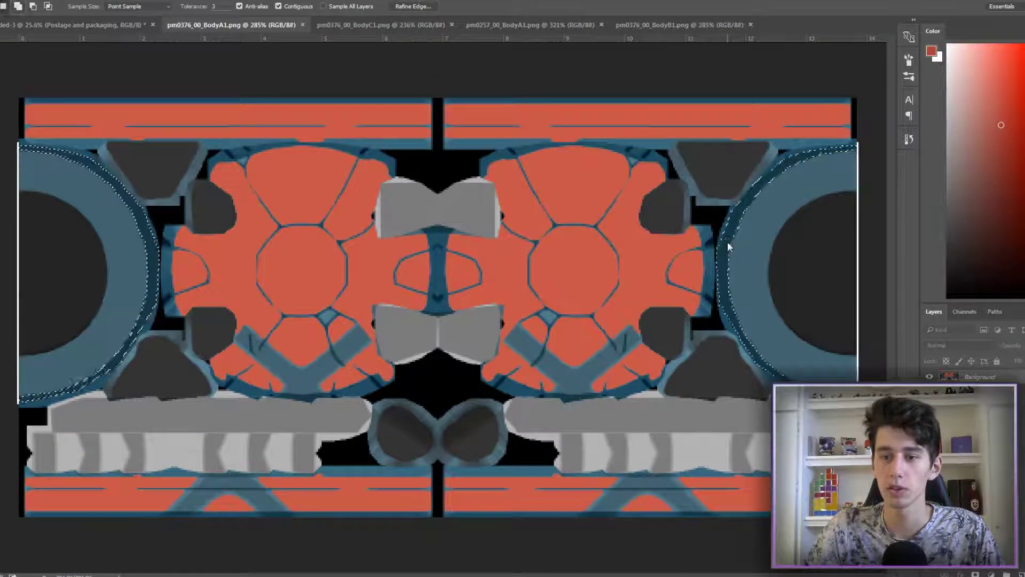
# Paint the selected circle rims dark red on both halves of the pm0376_00_BodyA1.png texture.
pyautogui.press('b')
pyautogui.moveTo(21, 147)
pyautogui.mouseDown()
pyautogui.moveTo(133, 208)
pyautogui.moveTo(21, 398)
pyautogui.mouseUp()
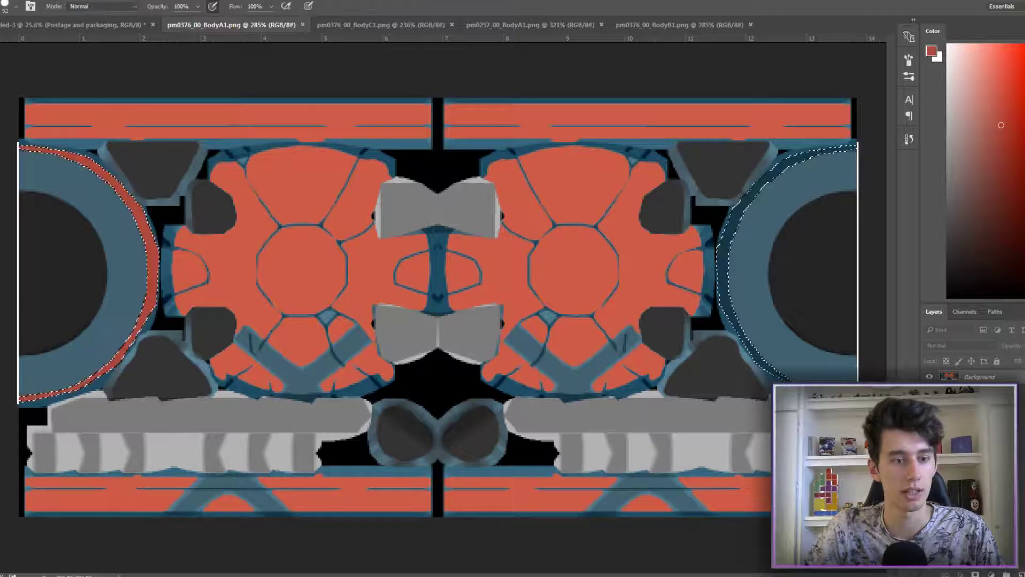
pyautogui.moveTo(718, 281); pyautogui.dragTo(854, 150)
pyautogui.moveTo(726, 235); pyautogui.dragTo(844, 389)
pyautogui.keyDown('alt'); pyautogui.scroll(4, 830, 200); pyautogui.keyUp('alt')
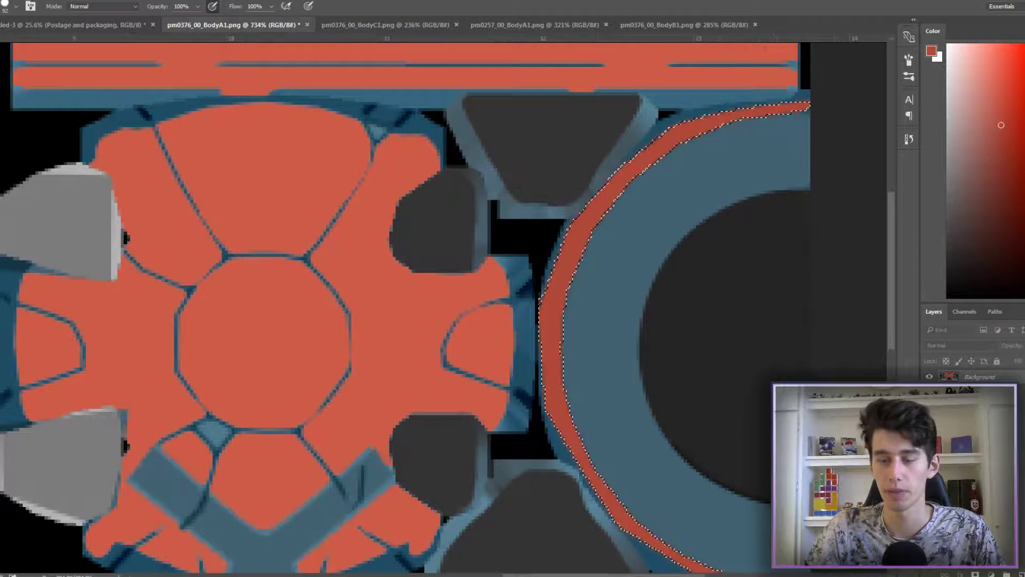
pyautogui.keyDown('alt'); pyautogui.scroll(2, 791, 374); pyautogui.keyUp('alt')
pyautogui.keyDown('alt'); pyautogui.scroll(-5, 794, 375); pyautogui.keyUp('alt')
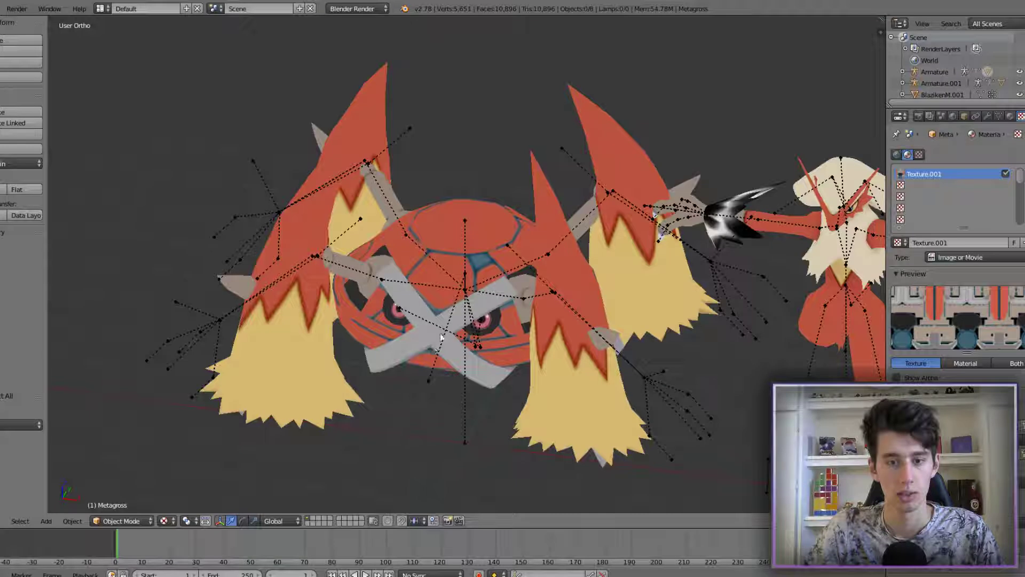
# In Blender, examine the updated body texture on the shell and lower jaw beside the Blaziken model.
pyautogui.moveTo(481, 203); pyautogui.dragTo(511, 258, button='middle')
pyautogui.scroll(4, 489, 304)
pyautogui.scroll(-6, 512, 243)
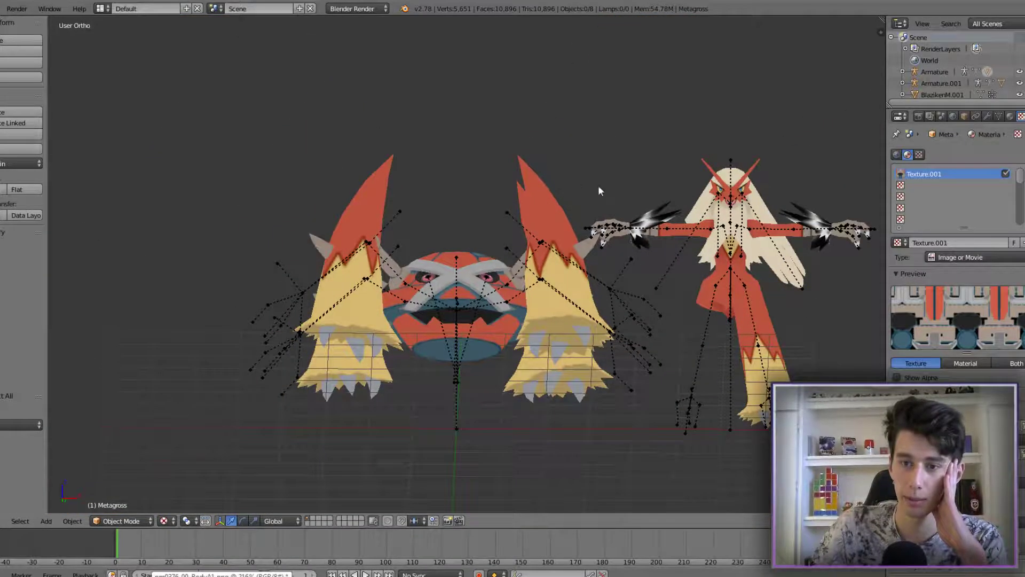
pyautogui.moveTo(599, 187); pyautogui.dragTo(520, 196, button='middle')
pyautogui.scroll(4, 566, 184)
pyautogui.scroll(-2, 673, 153)
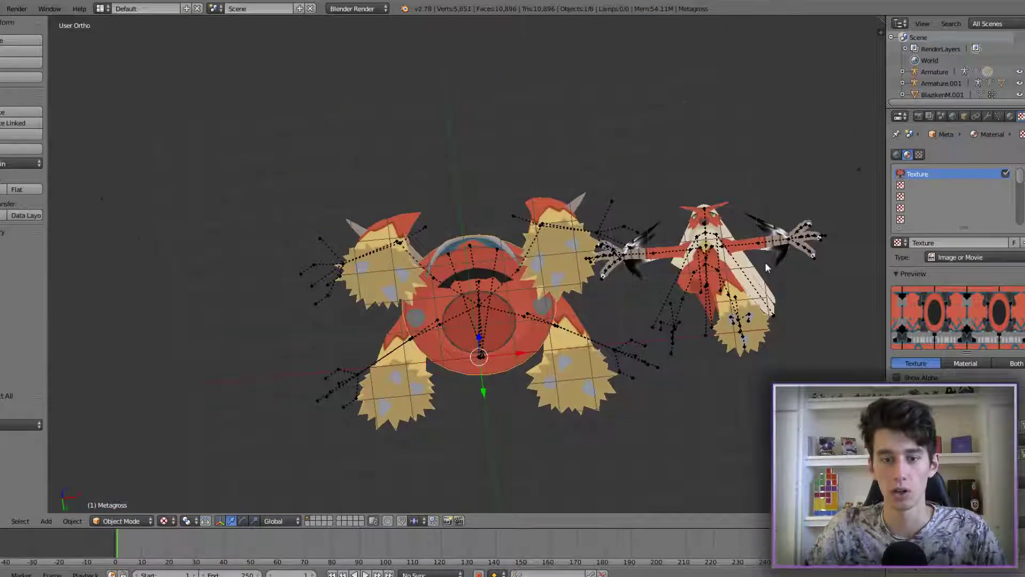
# Examine Metagross's red-shaded underside in the bottom view, and compare the colours in the top and front views.
pyautogui.scroll(6, 652, 328)
pyautogui.moveTo(652, 328); pyautogui.dragTo(534, 156, button='middle')
pyautogui.scroll(-4, 661, 369)
pyautogui.moveTo(570, 206); pyautogui.dragTo(586, 222, button='middle')
pyautogui.press('ctrl+KP_7')
pyautogui.scroll(1, 582, 263)
pyautogui.scroll(1, 585, 267)
pyautogui.scroll(-1, 590, 274)
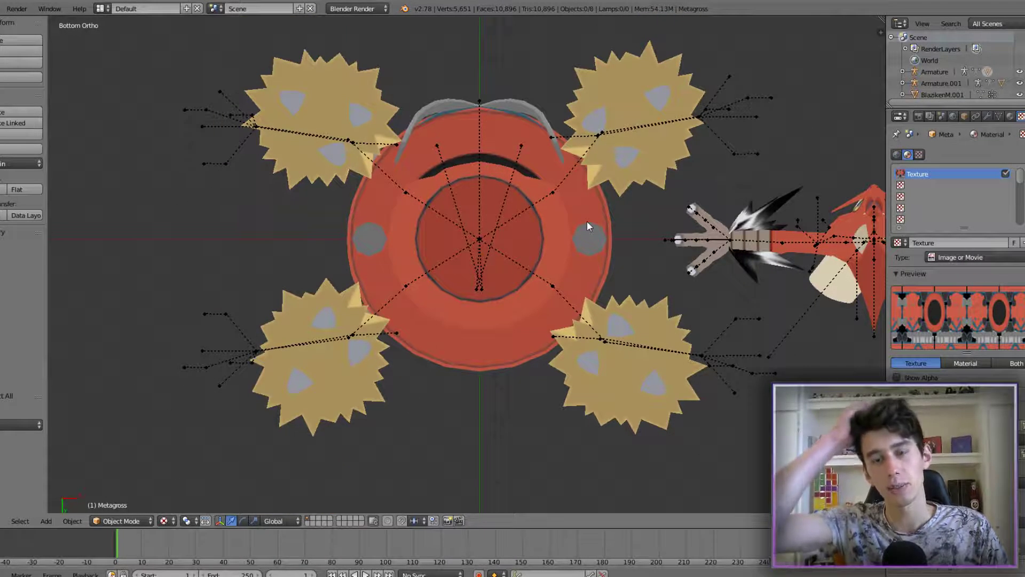
pyautogui.scroll(-4, 587, 220)
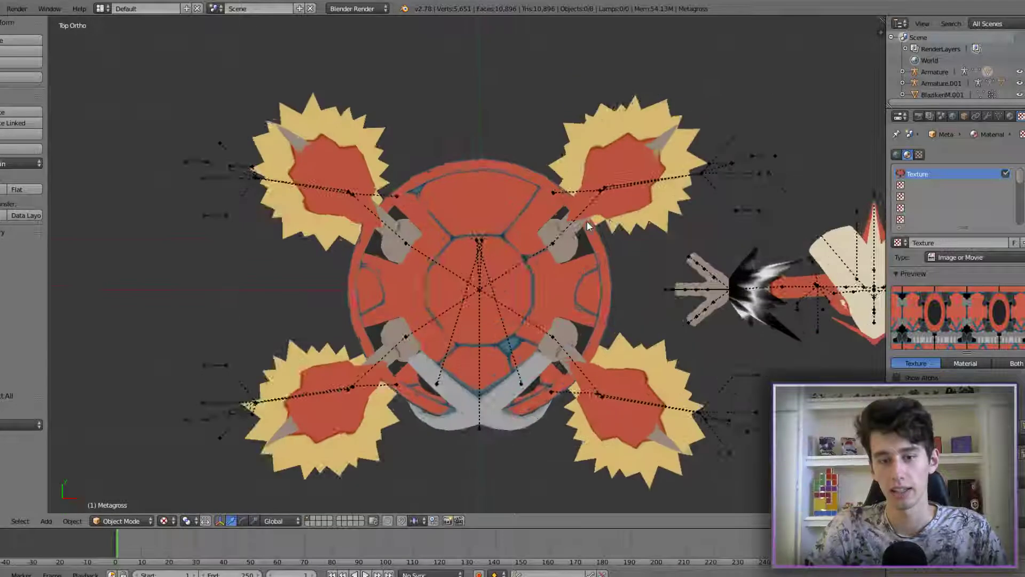
pyautogui.press('KP_1')
pyautogui.scroll(4, 572, 303)
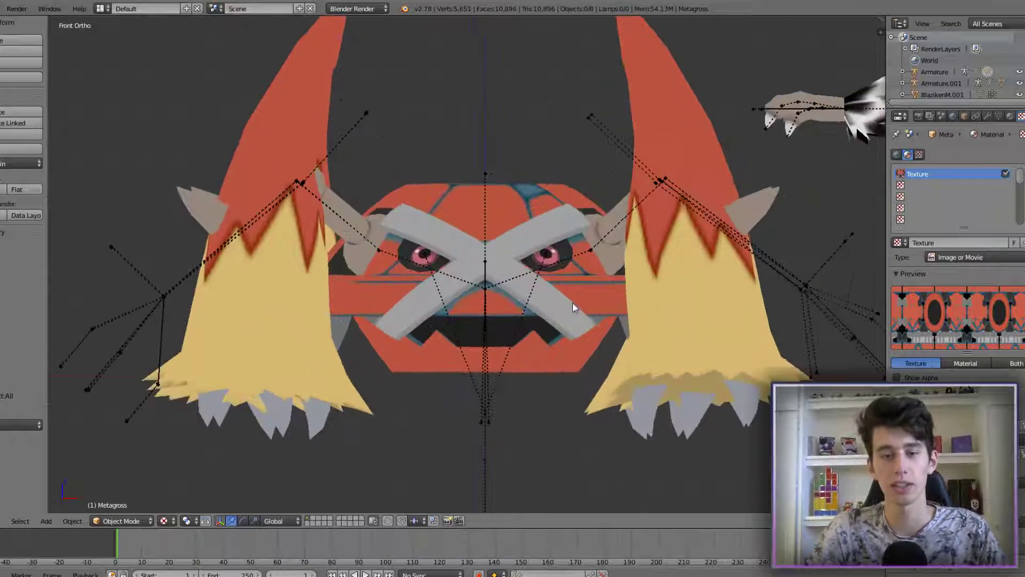
pyautogui.moveTo(582, 277); pyautogui.dragTo(569, 299, button='middle')
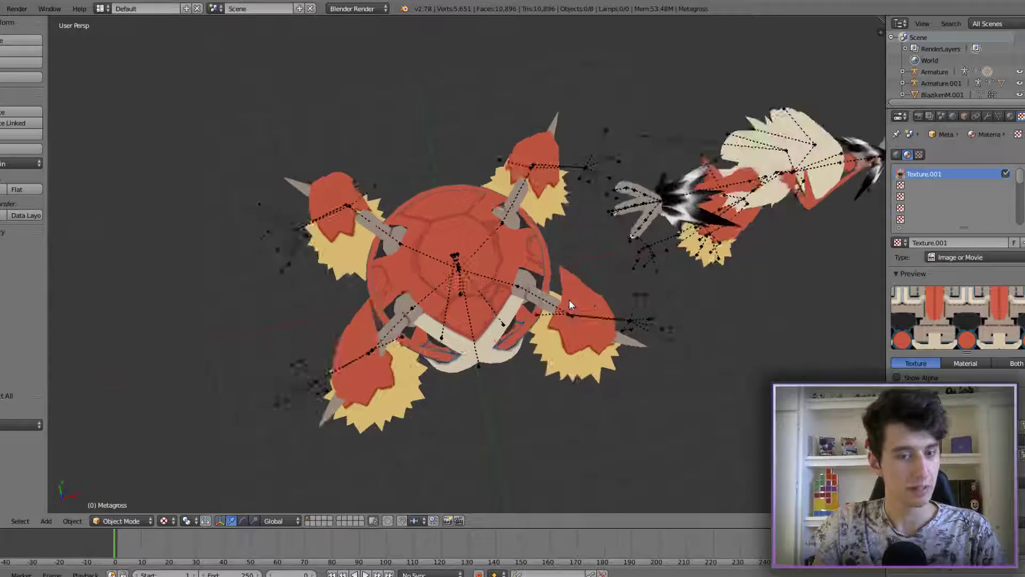
# In Photoshop, fill the dark oval of pm0376_00_BodyC1.png with the light pink sampled from the tongue in pm0257_00_BodyB1.png.
pyautogui.scroll(5, 568, 299)
pyautogui.scroll(4, 535, 320)
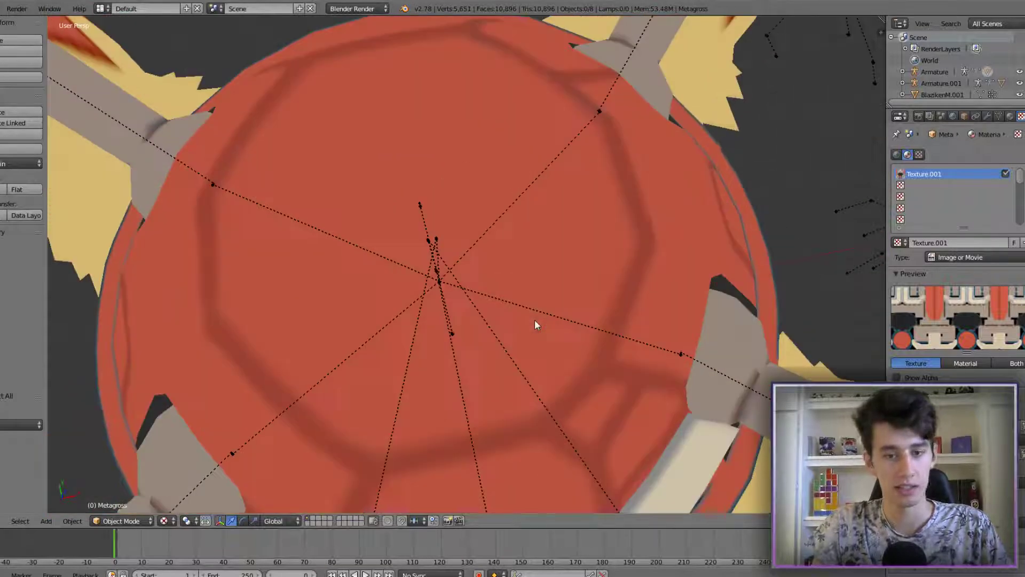
pyautogui.scroll(-5, 535, 320)
pyautogui.moveTo(542, 362); pyautogui.dragTo(496, 283, button='middle')
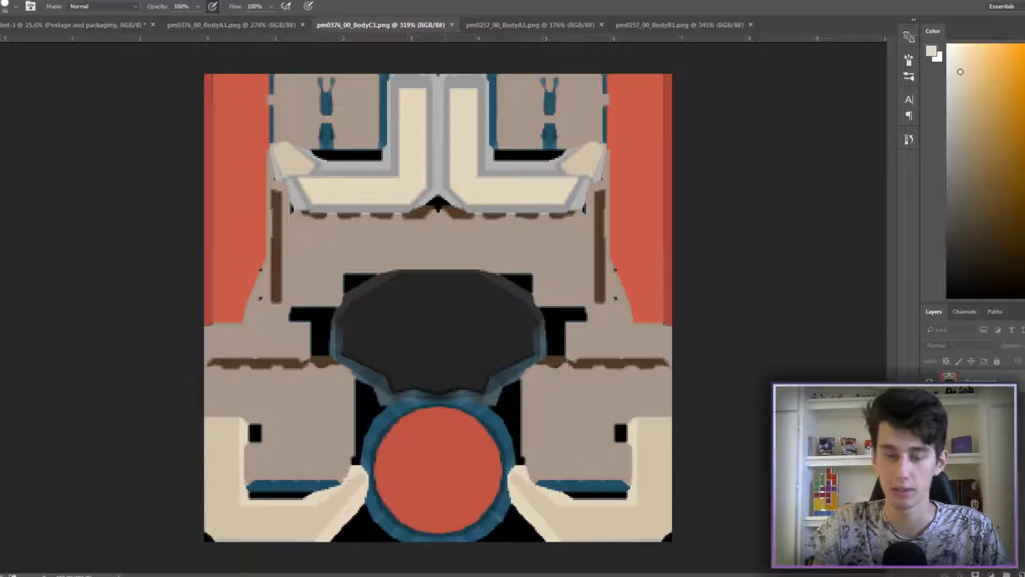
pyautogui.press('w')
pyautogui.click(404, 348)
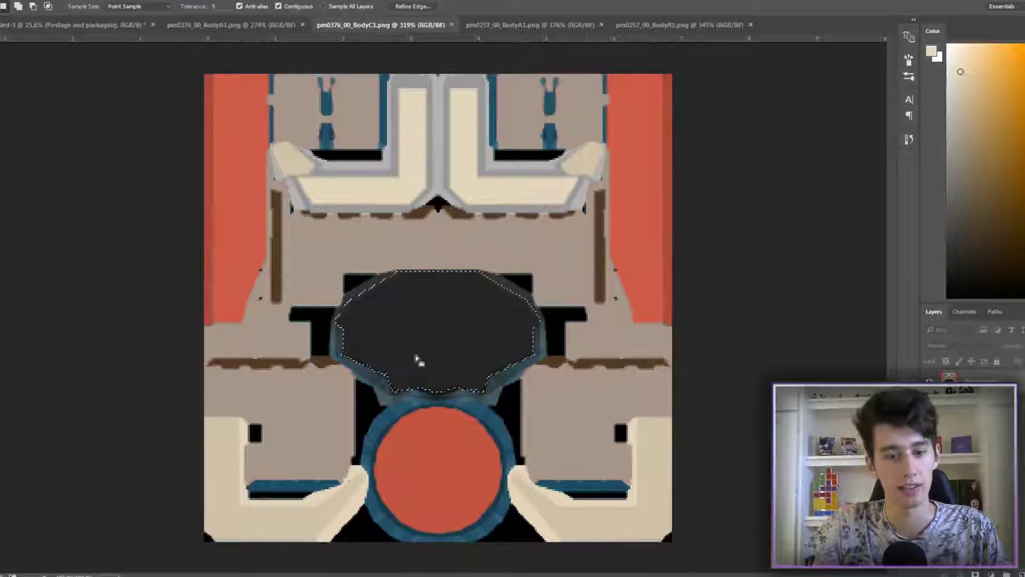
pyautogui.keyDown('alt'); pyautogui.scroll(2, 404, 348); pyautogui.keyUp('alt')
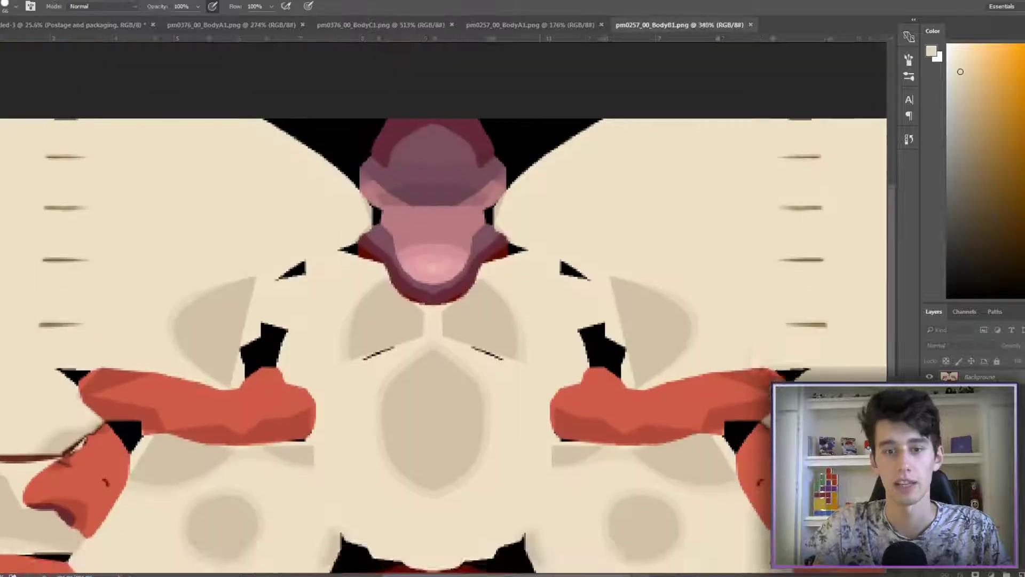
pyautogui.keyDown('alt'); pyautogui.scroll(3, 442, 293); pyautogui.keyUp('alt')
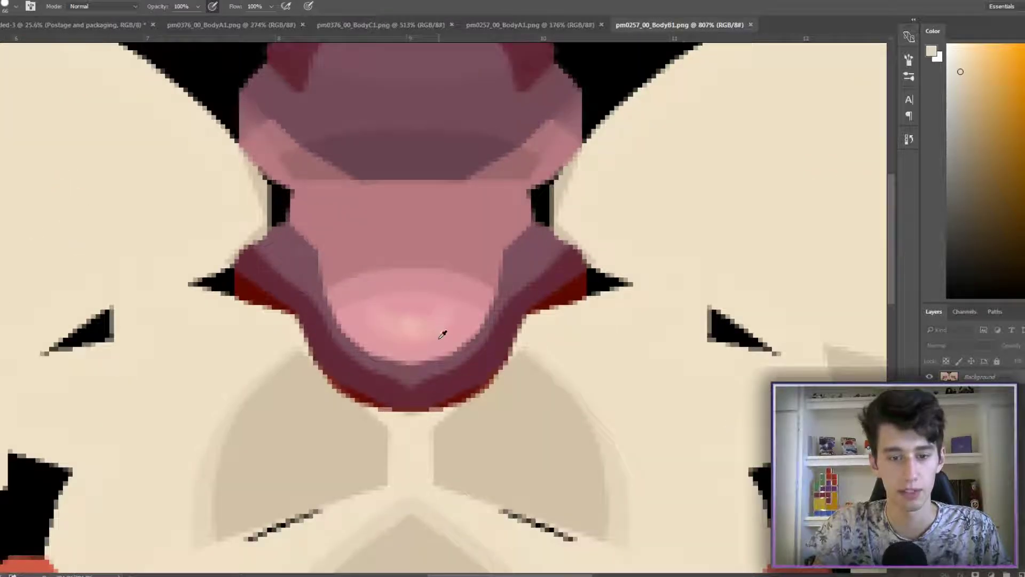
pyautogui.keyDown('alt'); pyautogui.click(446, 339); pyautogui.keyUp('alt')
pyautogui.keyDown('alt'); pyautogui.scroll(-2, 440, 274); pyautogui.keyUp('alt')
pyautogui.click(374, 25)
pyautogui.moveTo(240, 251); pyautogui.dragTo(507, 246)
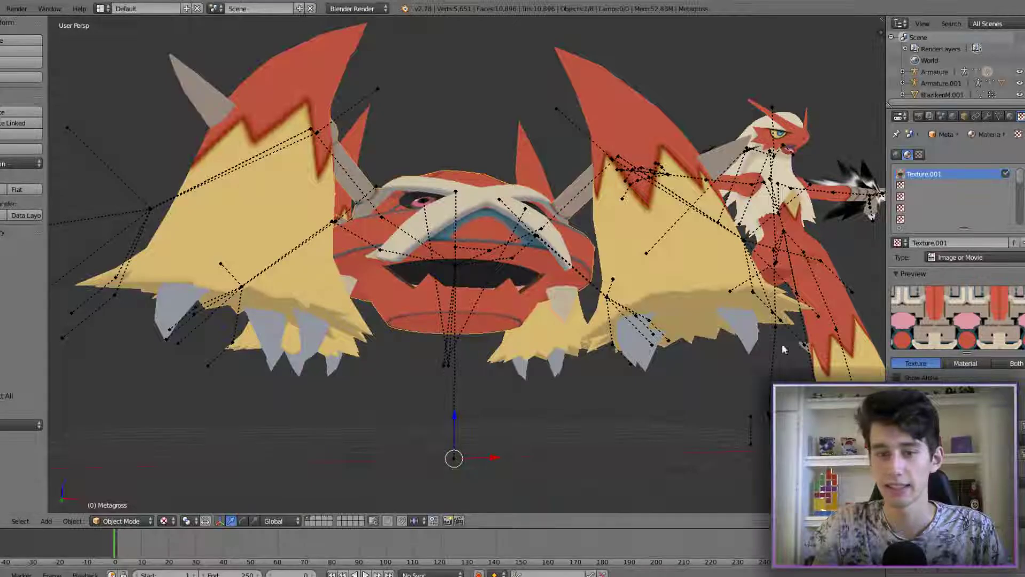
# Select the dark half circles at both side edges of pm0376_00_BodyA1.png and paint them with the same pink.
pyautogui.scroll(-3, 577, 372)
pyautogui.scroll(7, 578, 372)
pyautogui.scroll(5, 577, 372)
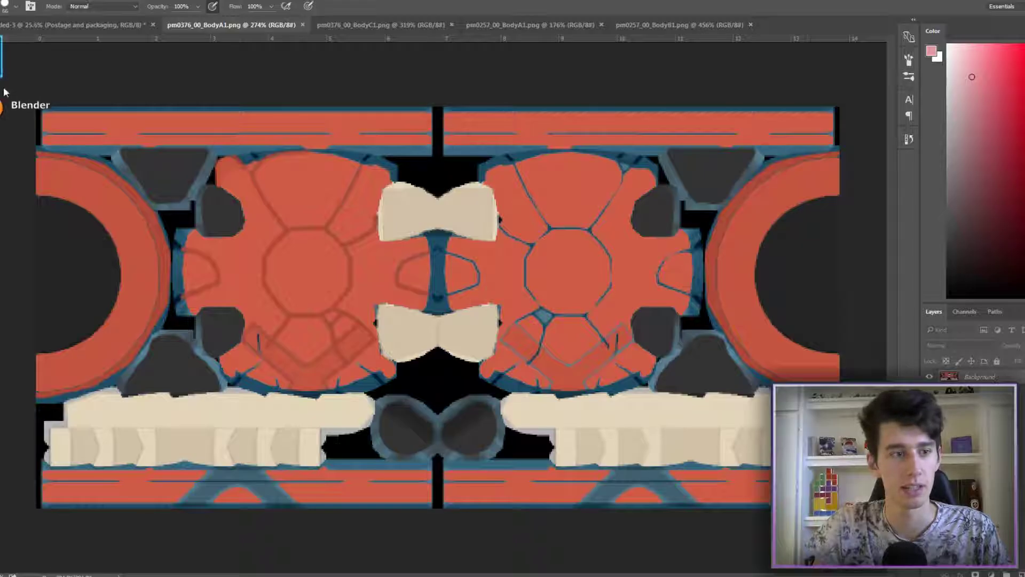
pyautogui.press('w')
pyautogui.keyDown('shift'); pyautogui.click(796, 272); pyautogui.keyUp('shift')
pyautogui.press('b')
pyautogui.moveTo(59, 224)
pyautogui.mouseDown()
pyautogui.moveTo(70, 288)
pyautogui.moveTo(58, 331)
pyautogui.mouseUp()
pyautogui.moveTo(822, 160); pyautogui.dragTo(801, 288)
pyautogui.moveTo(801, 222); pyautogui.dragTo(817, 342)
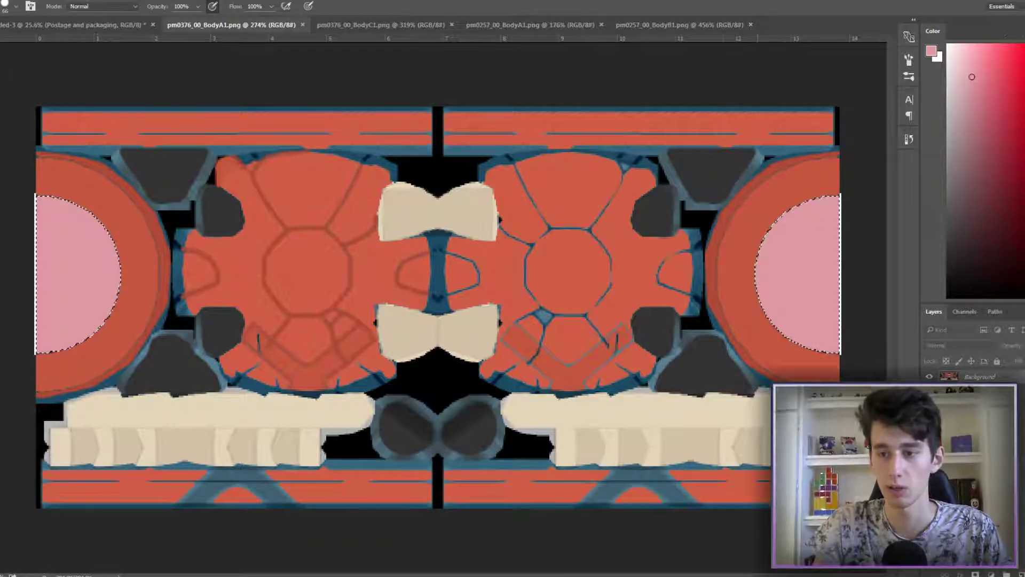
pyautogui.hotkey('alt', 'f')
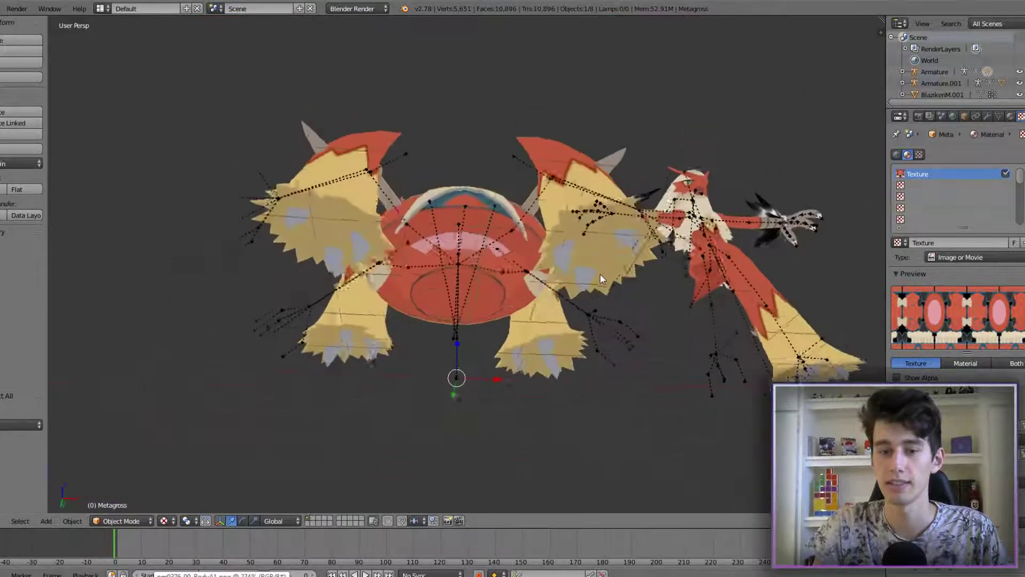
# In Blender, deselect everything and examine the recoloured fusion from the front and its shell seams from above.
pyautogui.moveTo(601, 274); pyautogui.dragTo(591, 312, button='middle')
pyautogui.press('a')
pyautogui.scroll(-2, 608, 270)
pyautogui.scroll(1, 617, 283)
pyautogui.scroll(2, 614, 300)
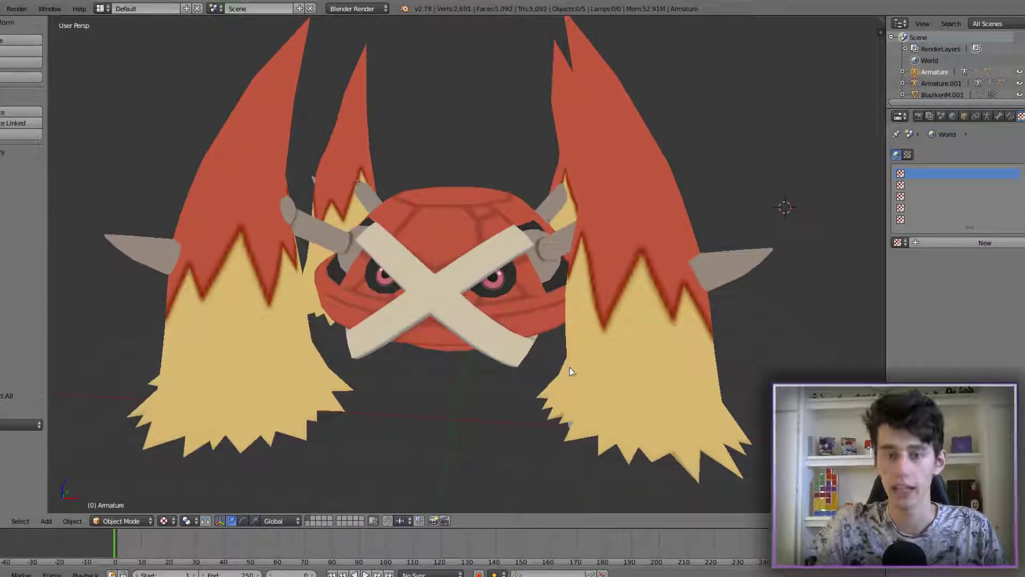
pyautogui.scroll(-5, 565, 329)
pyautogui.scroll(6, 521, 236)
pyautogui.moveTo(521, 236); pyautogui.dragTo(581, 183, button='middle')
pyautogui.scroll(3, 544, 283)
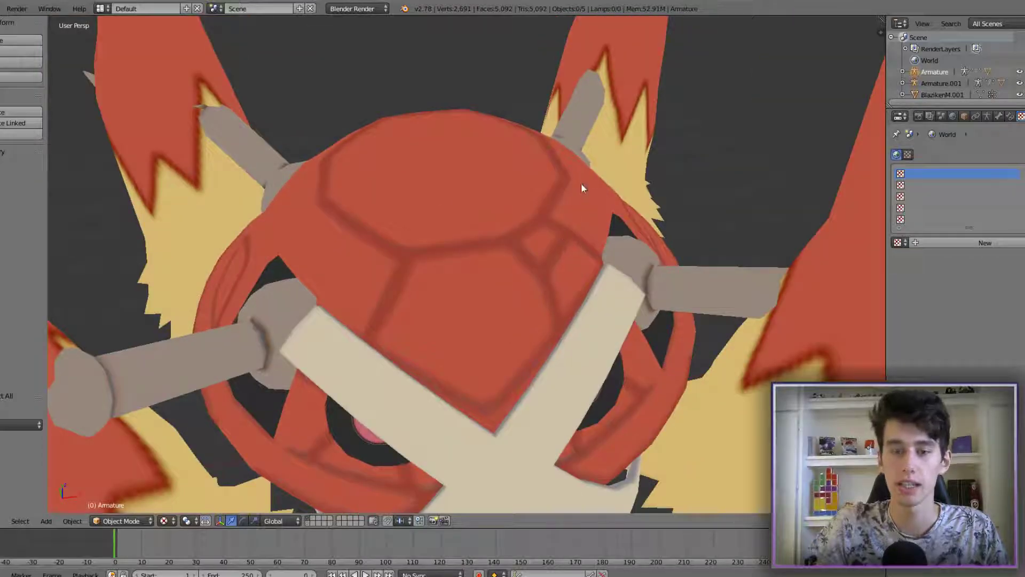
pyautogui.scroll(-6, 535, 264)
pyautogui.moveTo(540, 274); pyautogui.dragTo(550, 207, button='middle')
# Examine the fusion's body from the side and below, including the side spike, and its face and crossed band from the front.
pyautogui.scroll(5, 550, 207)
pyautogui.scroll(-5, 553, 207)
pyautogui.moveTo(614, 108); pyautogui.dragTo(405, 407, button='middle')
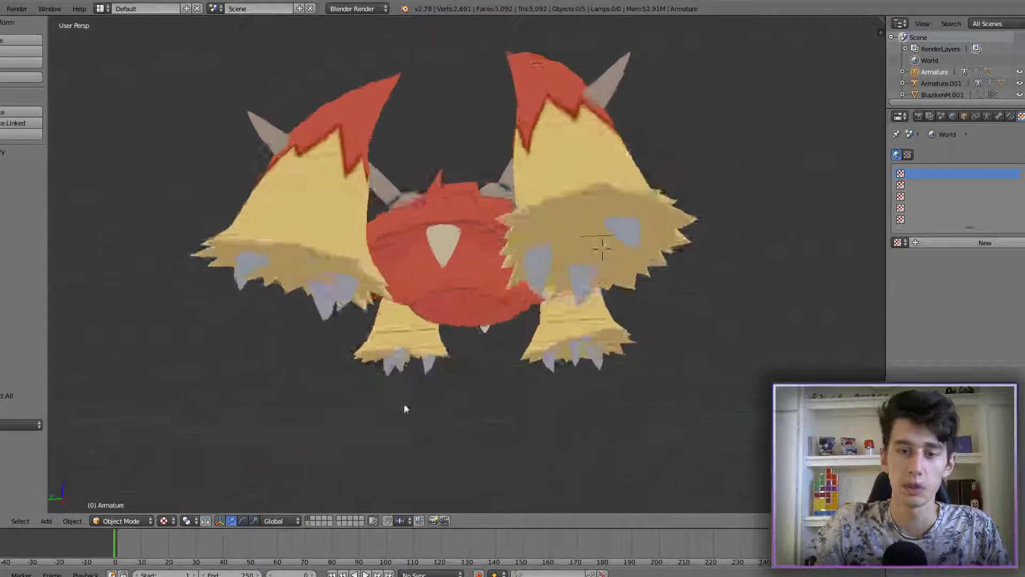
pyautogui.scroll(6, 424, 407)
pyautogui.scroll(-4, 443, 261)
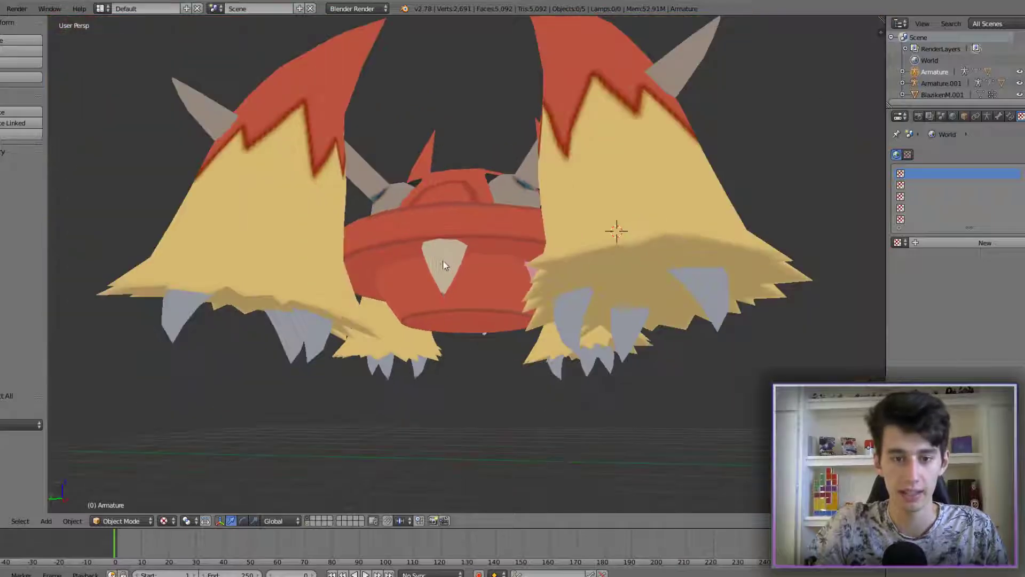
pyautogui.moveTo(576, 191); pyautogui.dragTo(481, 230, button='middle')
pyautogui.scroll(3, 540, 251)
pyautogui.scroll(-3, 540, 247)
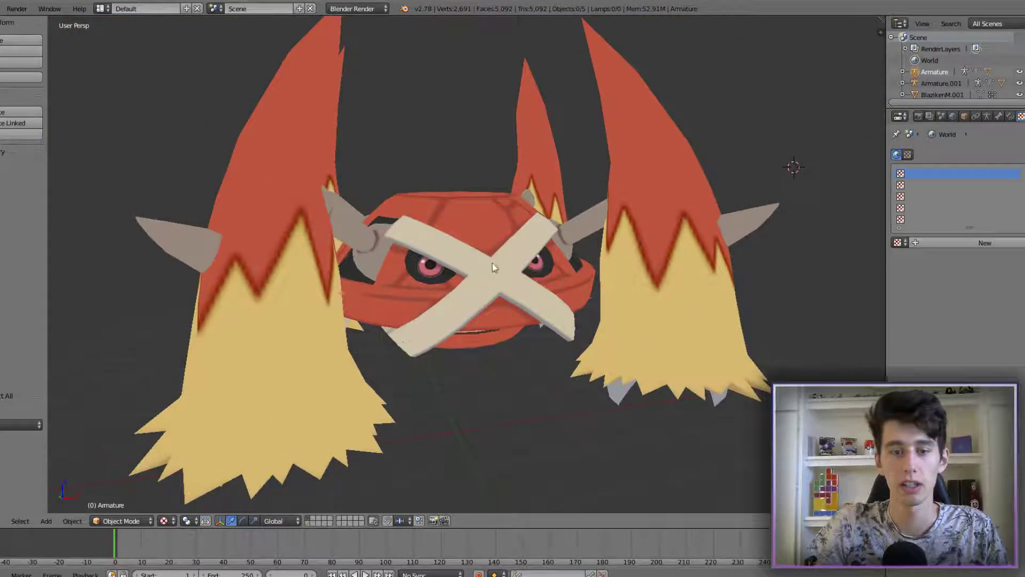
pyautogui.moveTo(540, 248); pyautogui.dragTo(476, 249, button='middle')
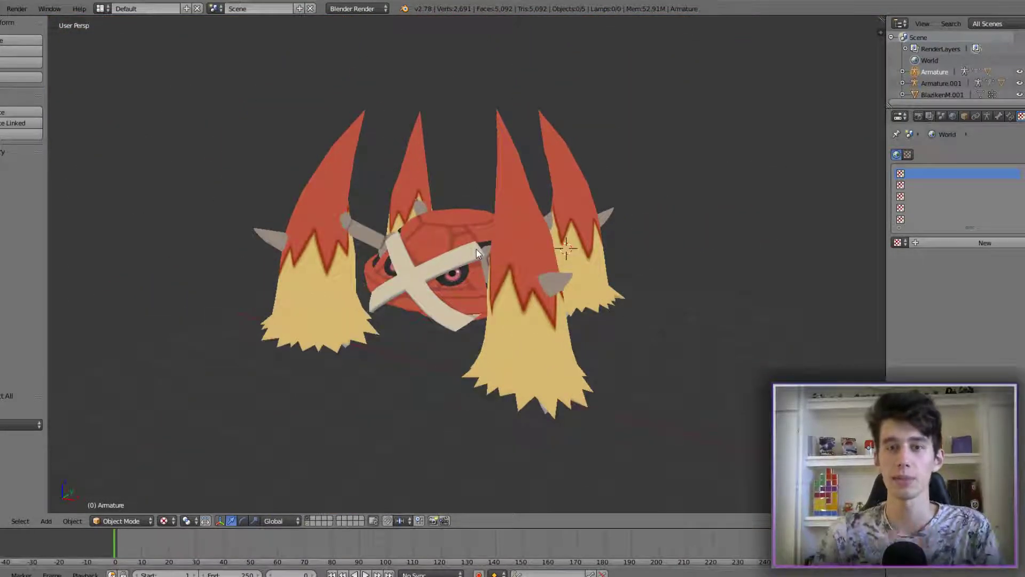
# Add a plane at the world origin and scale it up well beyond the model in the orthographic top view.
pyautogui.hotkey('shift', 'a')
pyautogui.click(505, 253)
pyautogui.hotkey('alt', 'g')
pyautogui.press('KP_7')
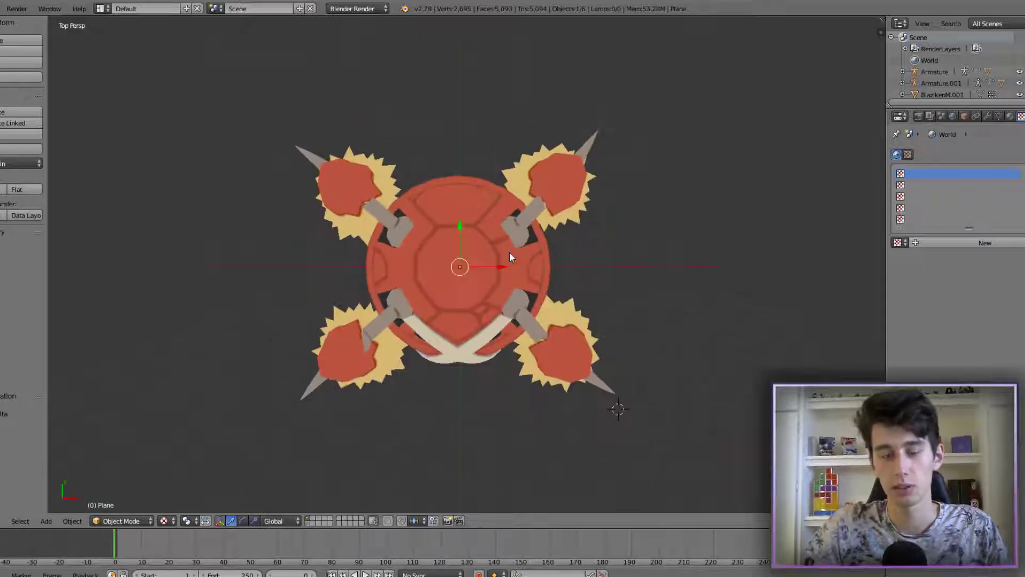
pyautogui.press('KP_5')
pyautogui.press('s')
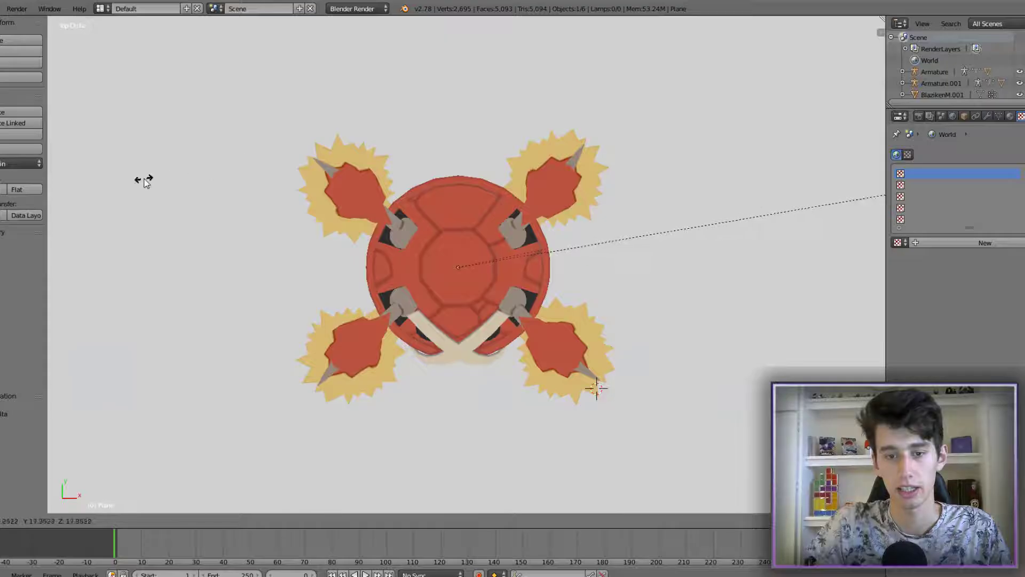